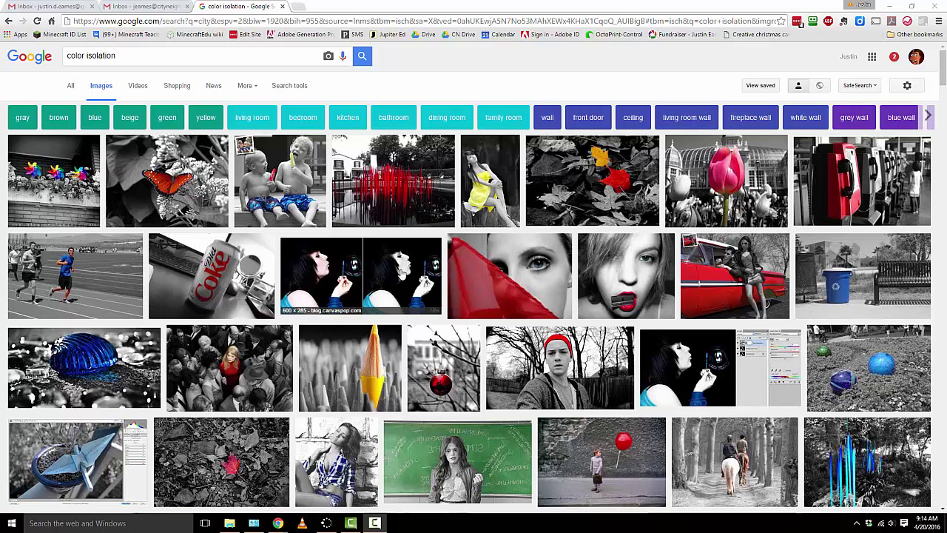
Step: Look through the color isolation image results for examples of single colors kept against black-and-white photos
scroll(418, 318, down, 2)
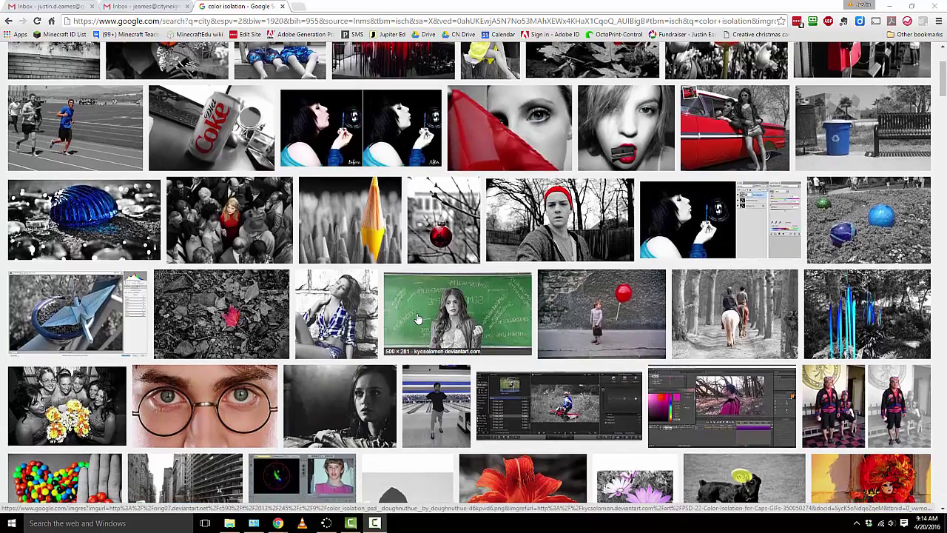
scroll(418, 318, down, 2)
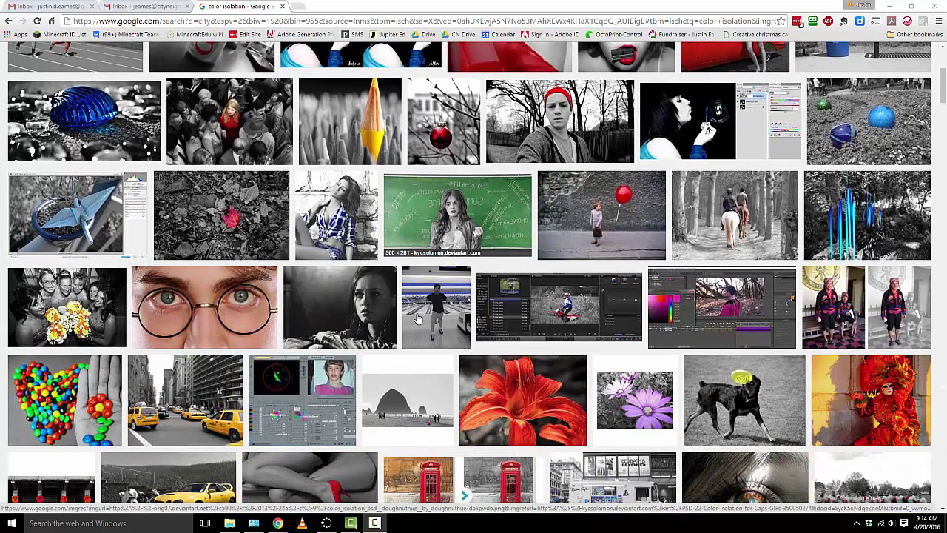
scroll(418, 318, up, 4)
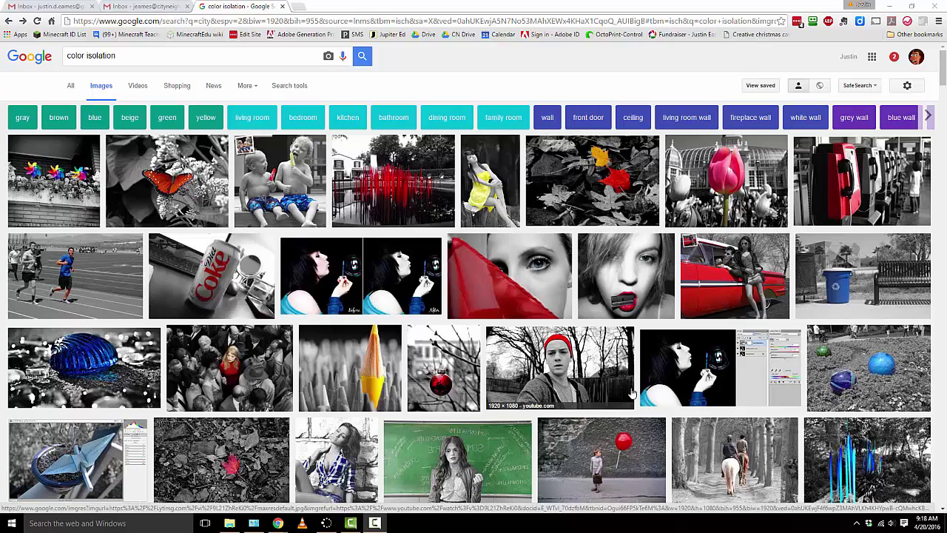
scroll(614, 356, down, 5)
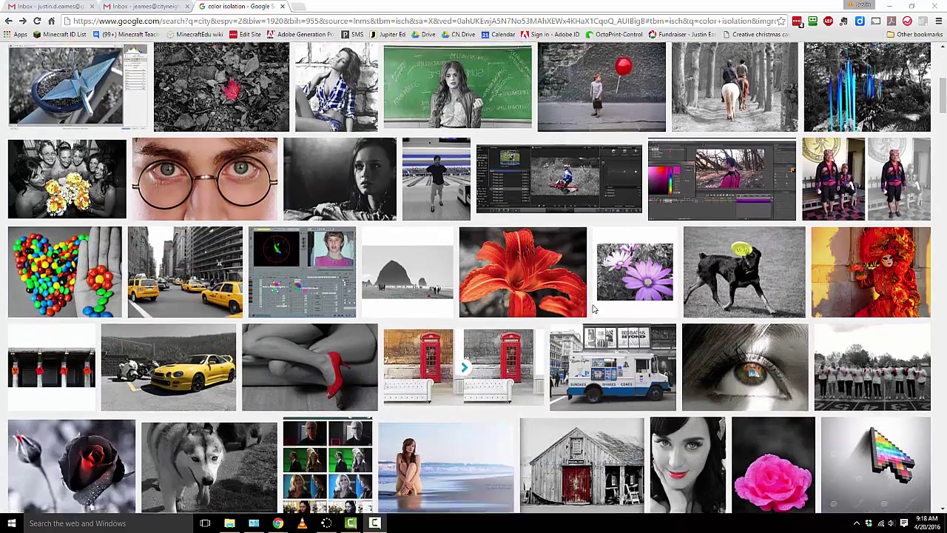
scroll(592, 309, down, 4)
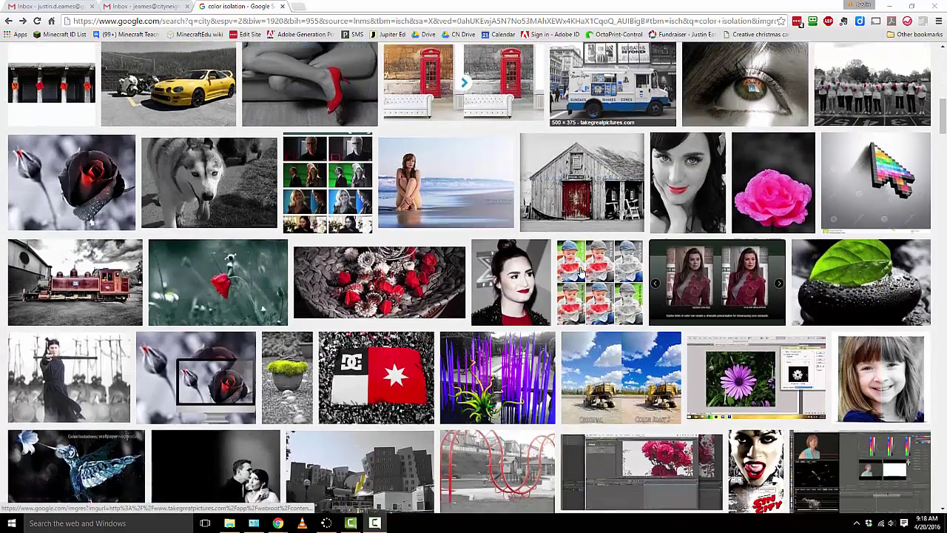
scroll(582, 272, down, 2)
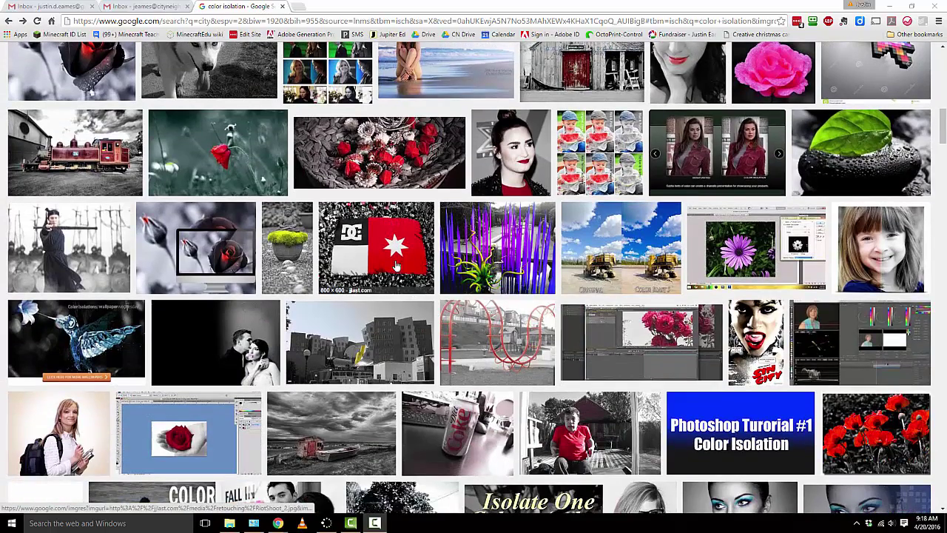
scroll(394, 265, up, 10)
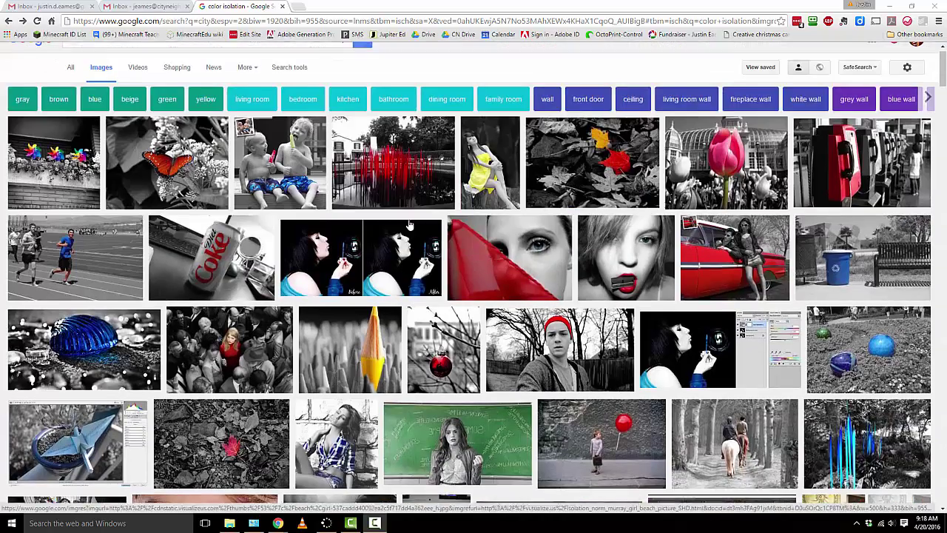
Step: Search the images for "flowers" and limit the results to large pictures
drag(122, 55, 54, 60)
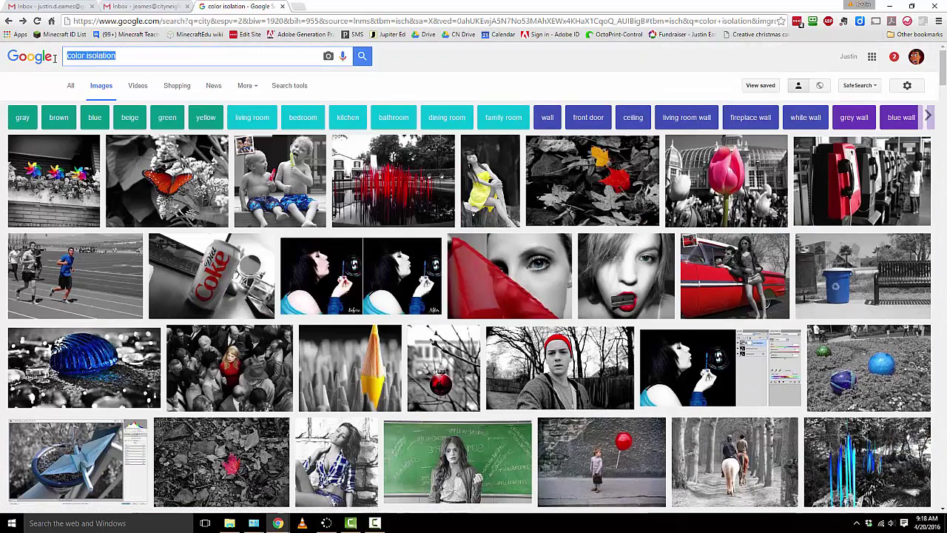
text(flowers)
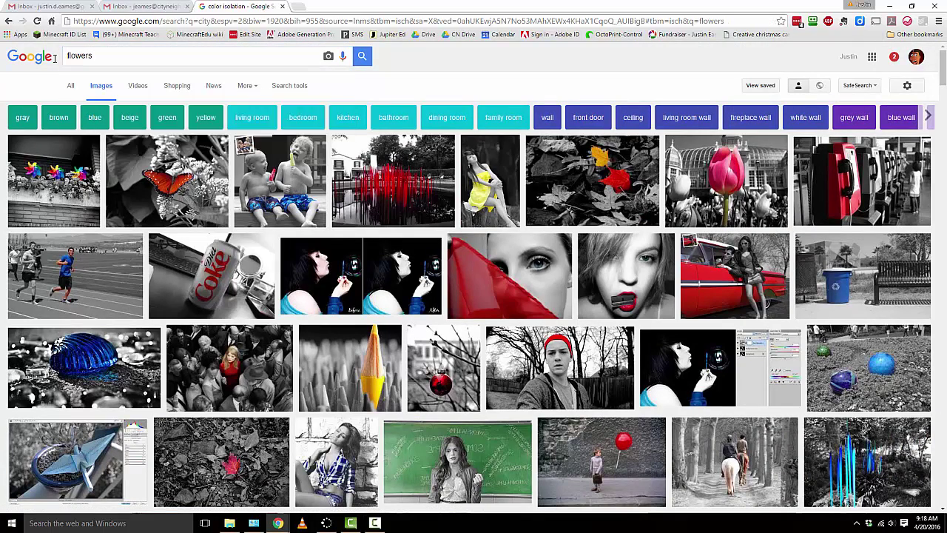
key(Return)
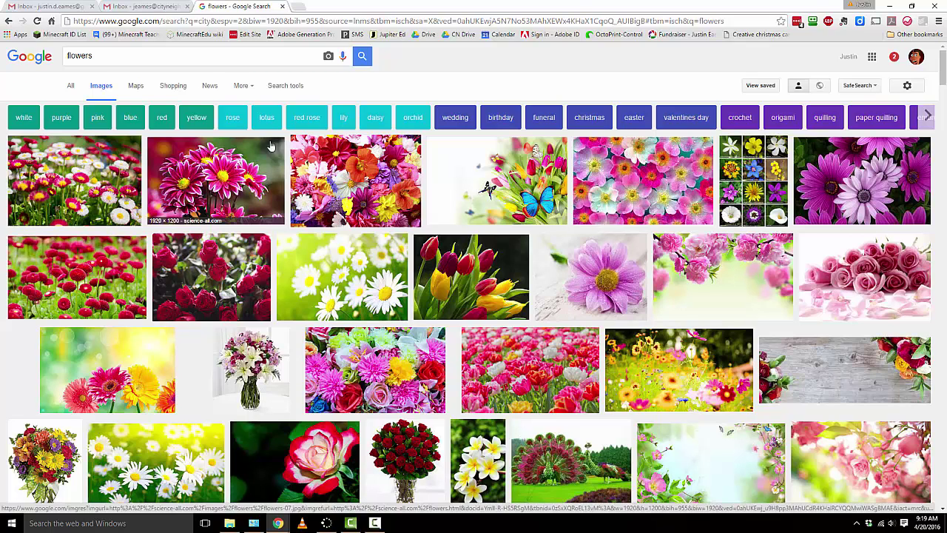
click(286, 88)
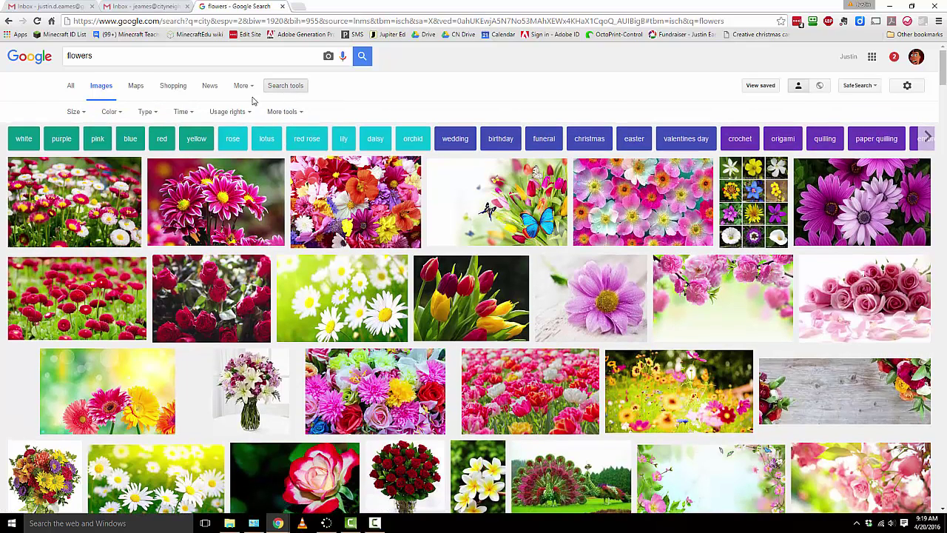
click(76, 112)
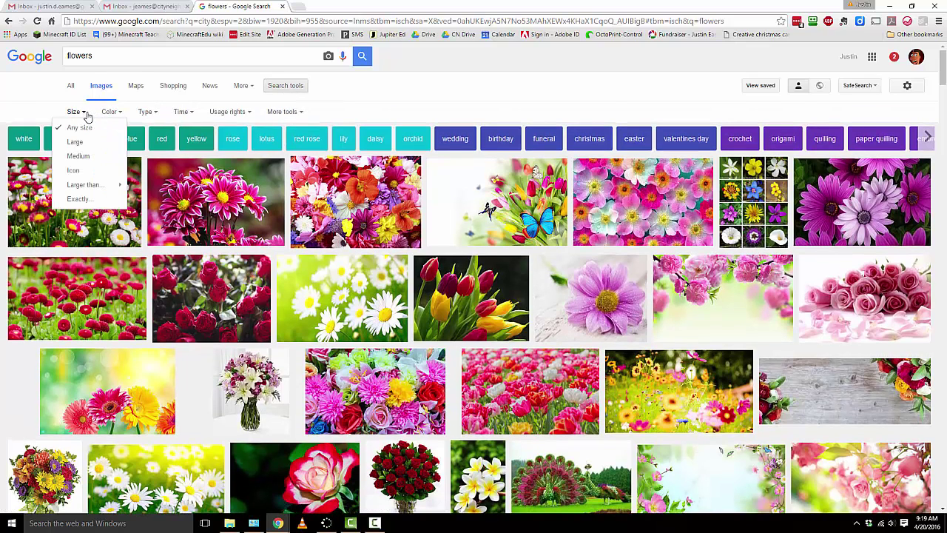
click(76, 141)
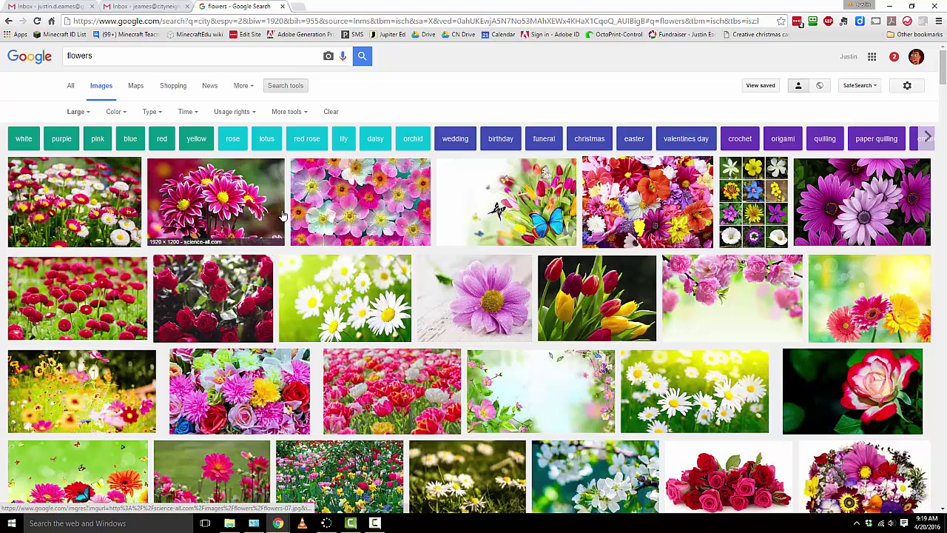
Step: Look through the large image results for "color" and return to the earlier search results
drag(93, 57, 34, 59)
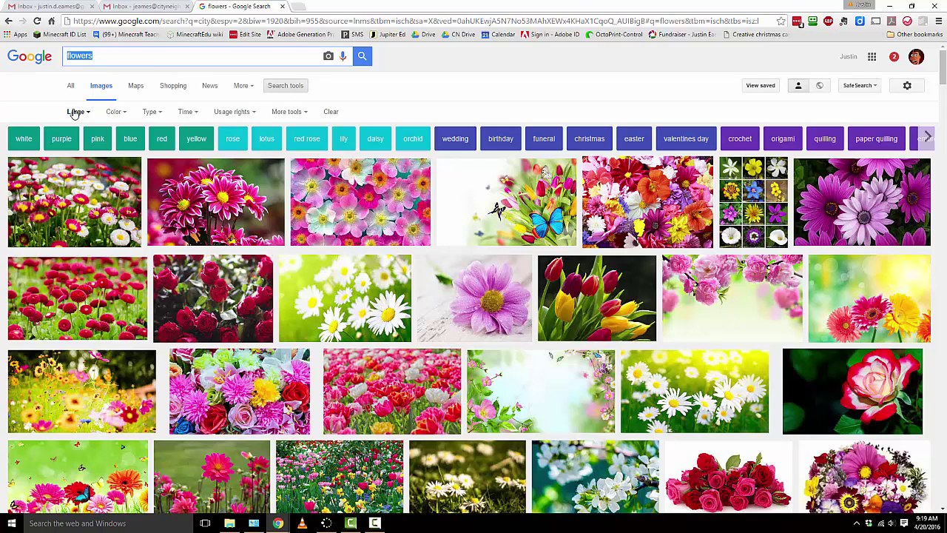
text(color)
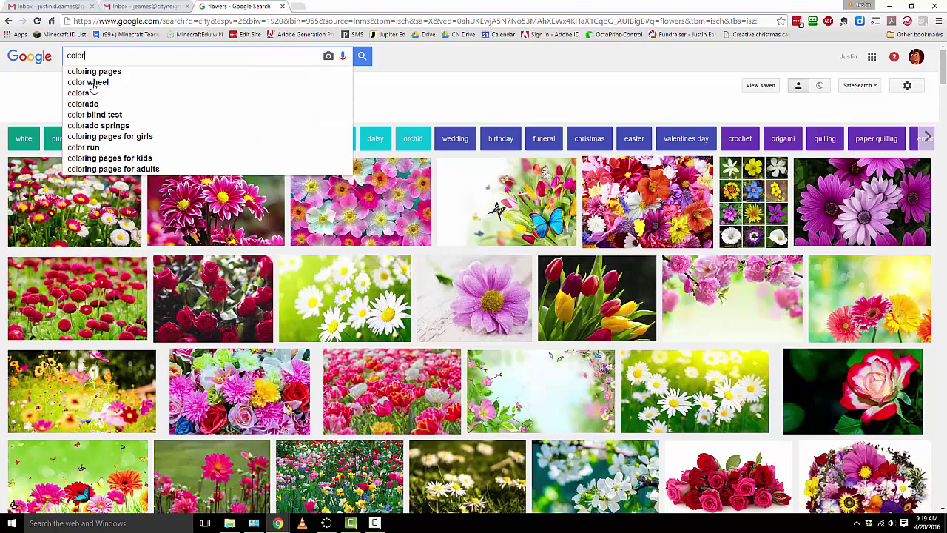
key(Return)
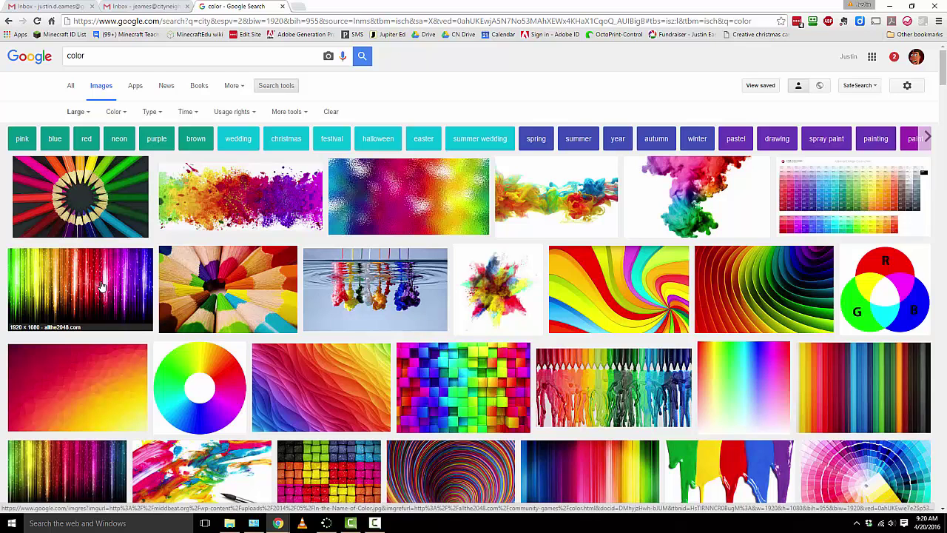
scroll(102, 287, down, 6)
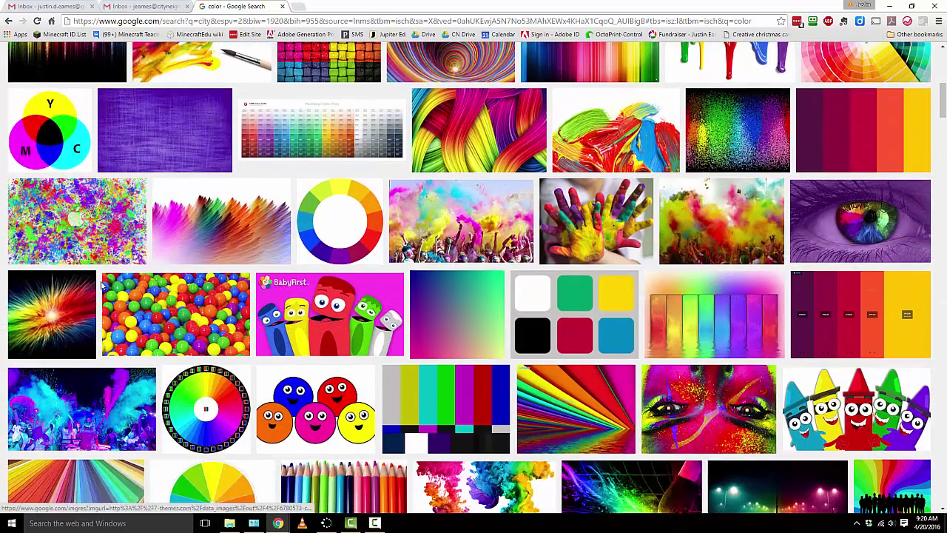
scroll(102, 286, down, 2)
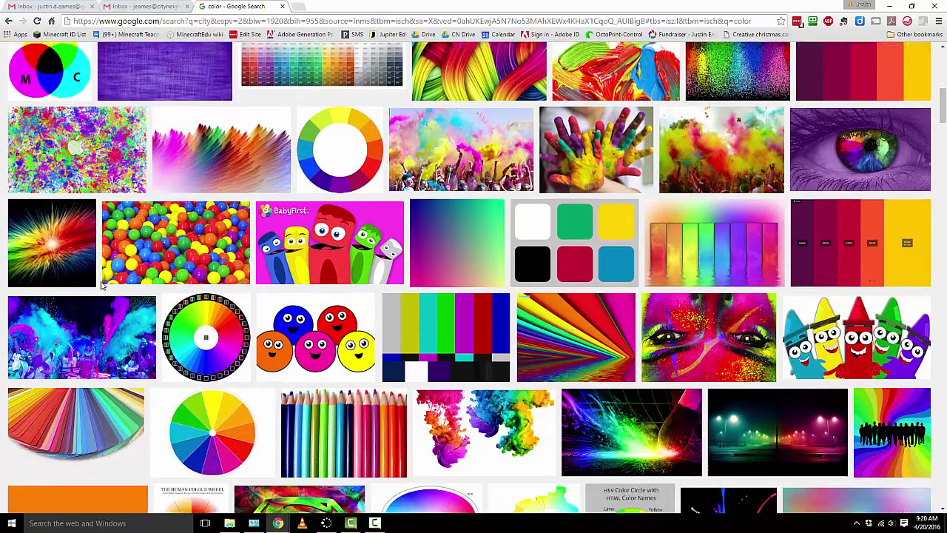
scroll(101, 286, up, 5)
scroll(101, 286, up, 3)
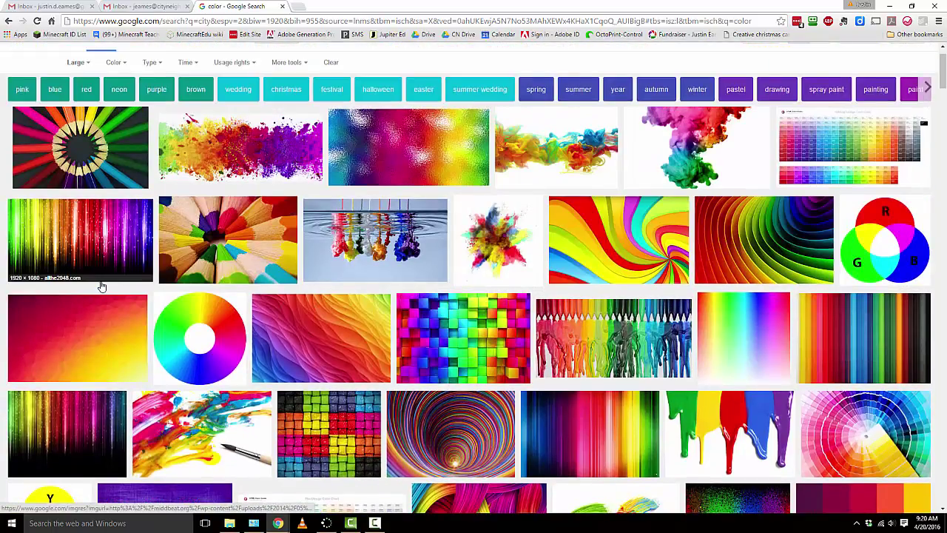
scroll(101, 286, up, 1)
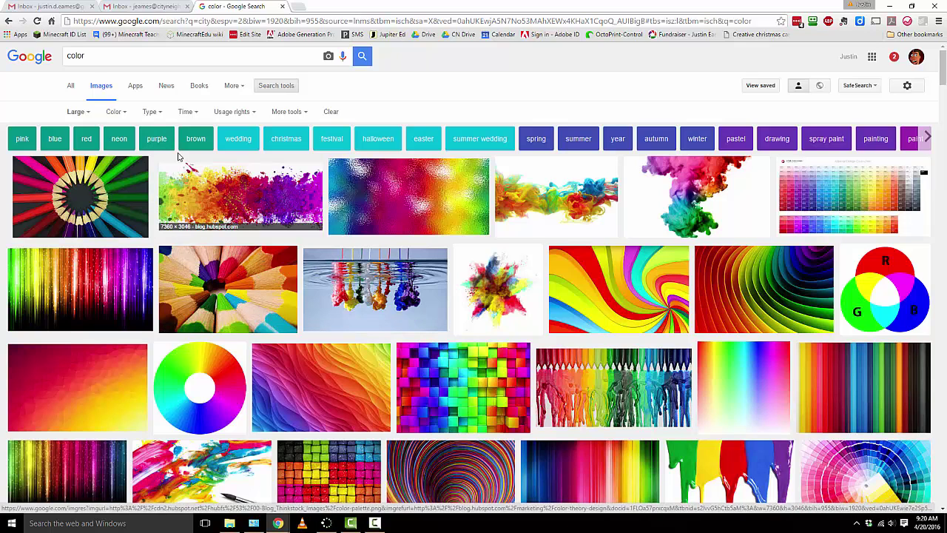
key(alt+Left)
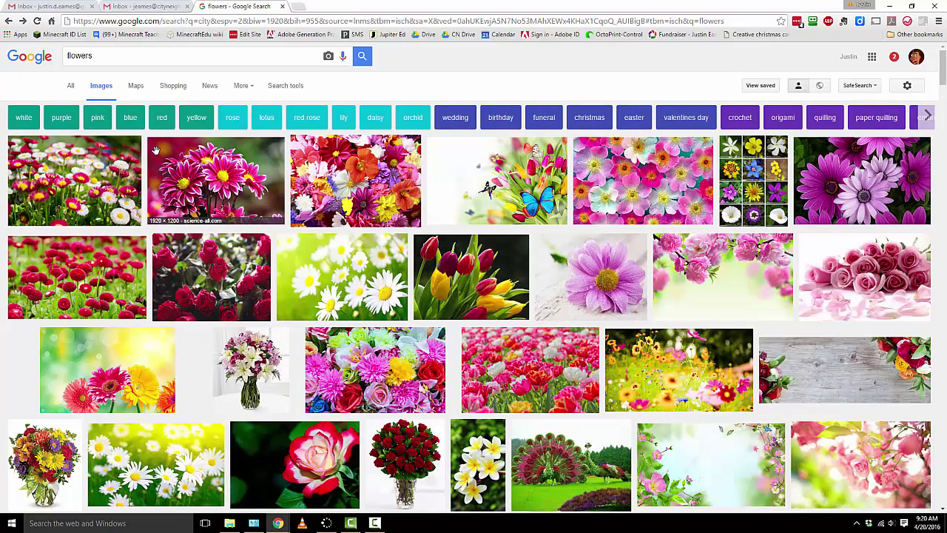
click(8, 23)
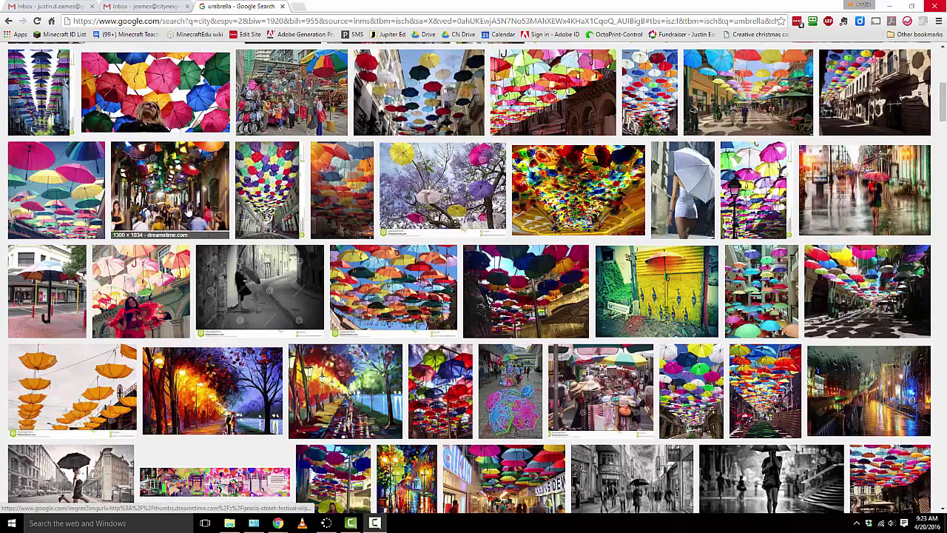
scroll(160, 194, up, 2)
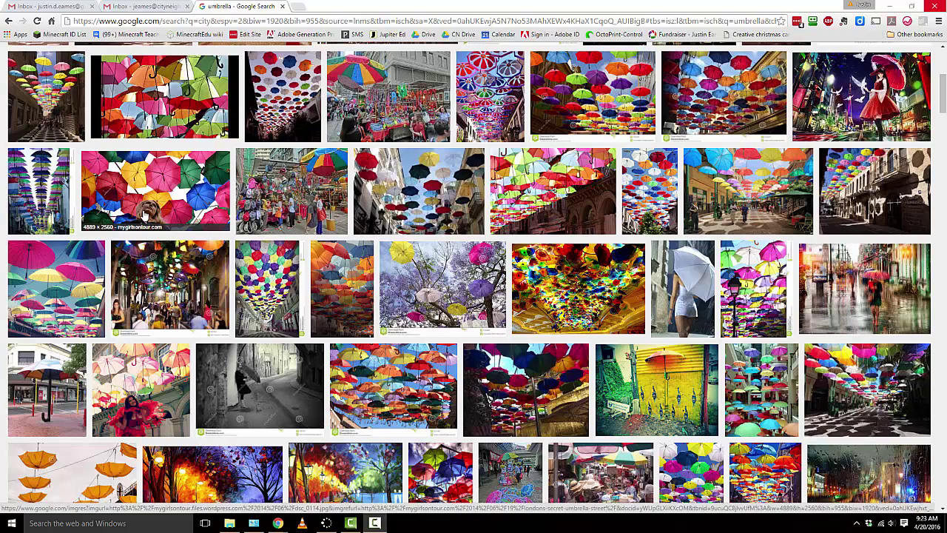
click(146, 213)
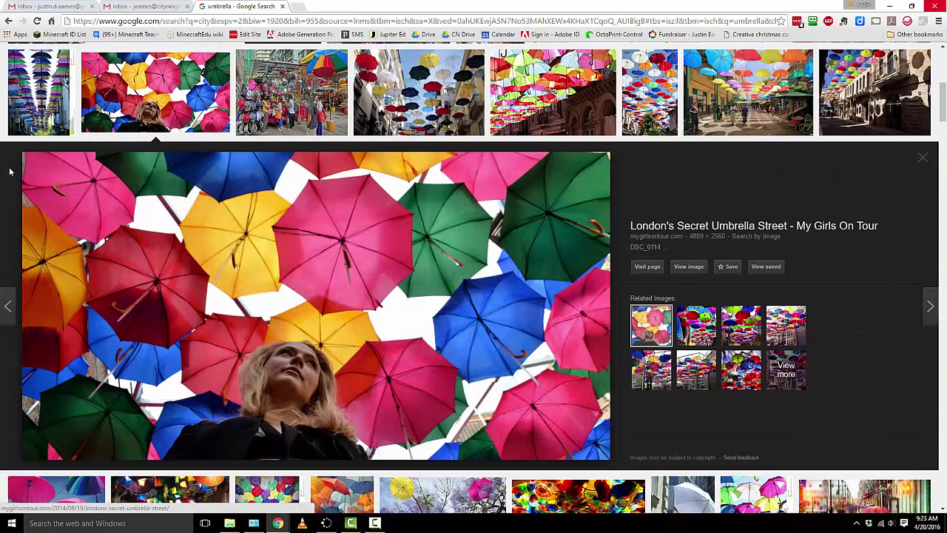
click(923, 158)
right_click(151, 79)
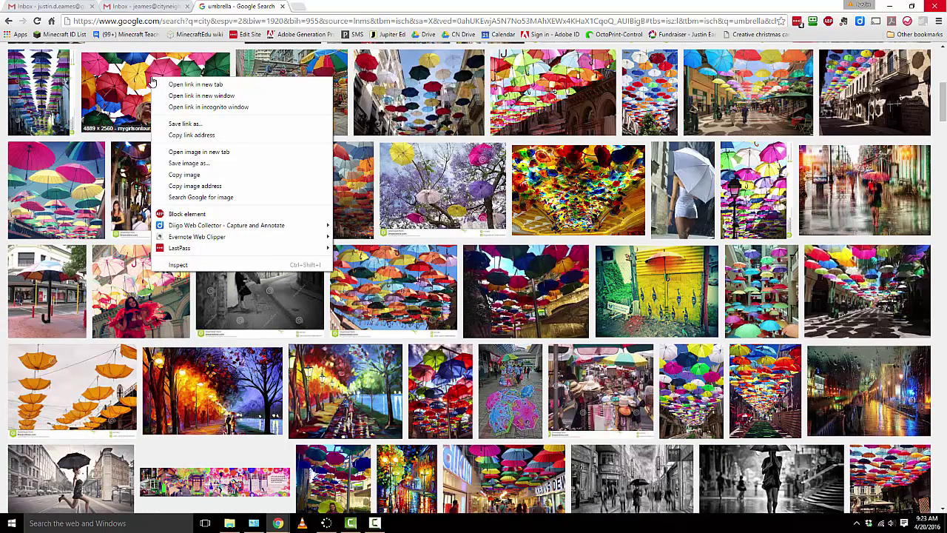
click(131, 88)
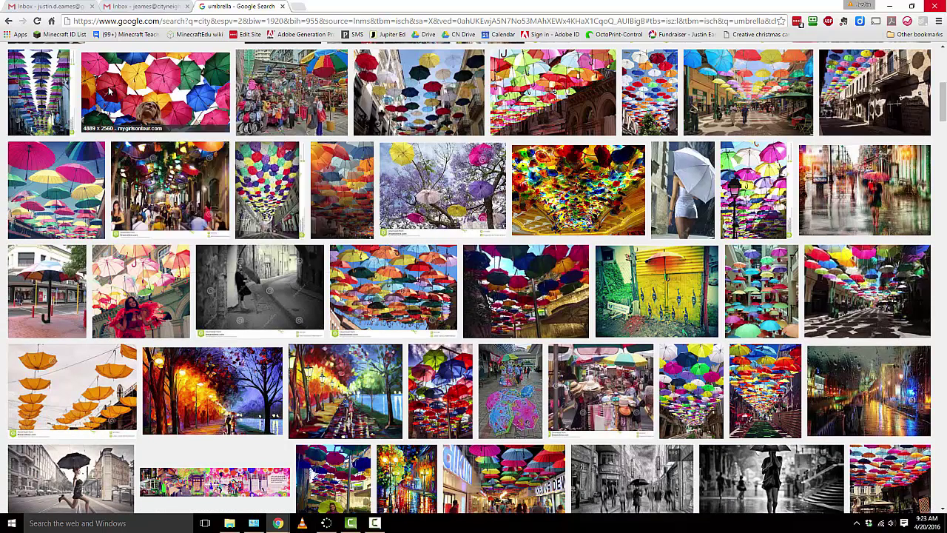
Step: Open the full-size version of the photo of a woman beneath colorful umbrellas from mygirlsontour.com
click(131, 89)
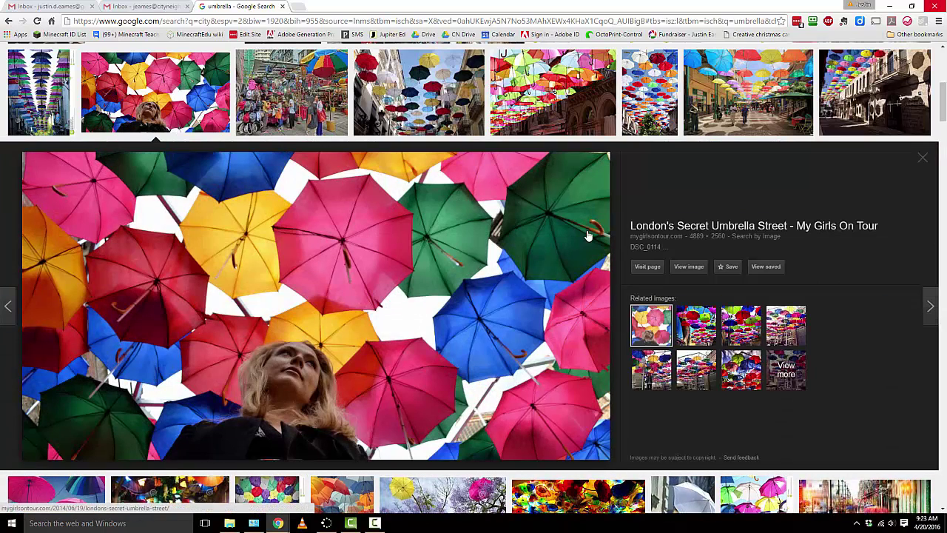
click(689, 267)
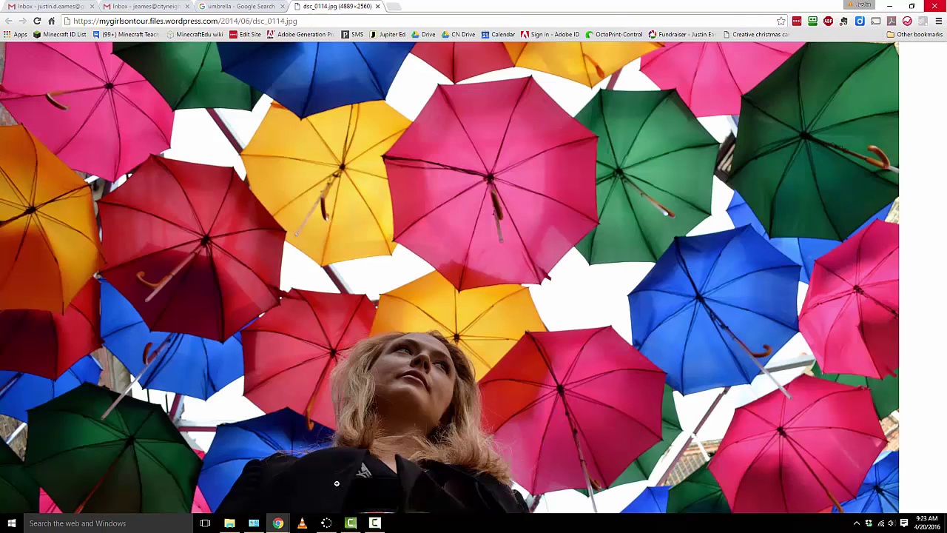
Step: Save the full-size image to the Desktop as Umbrella_color_isolation and show the saved file in its folder
right_click(285, 265)
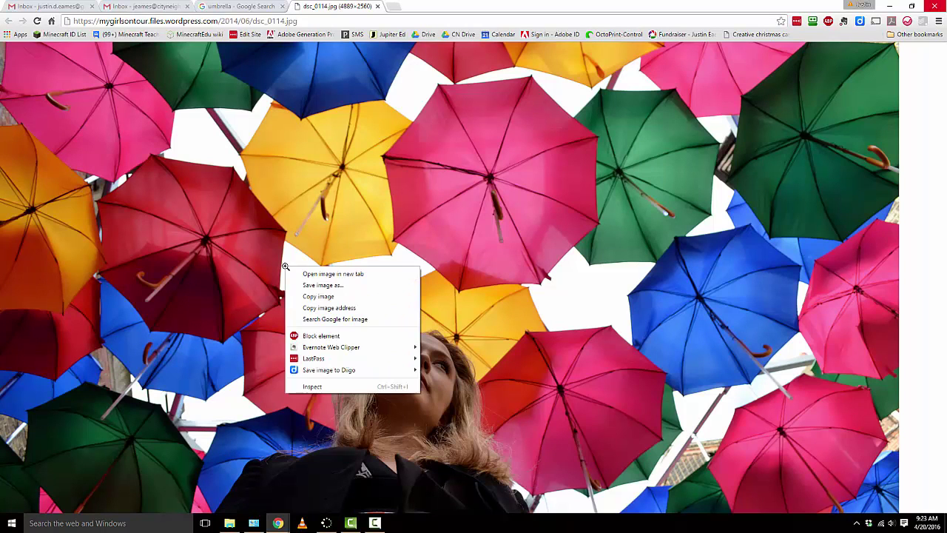
click(313, 285)
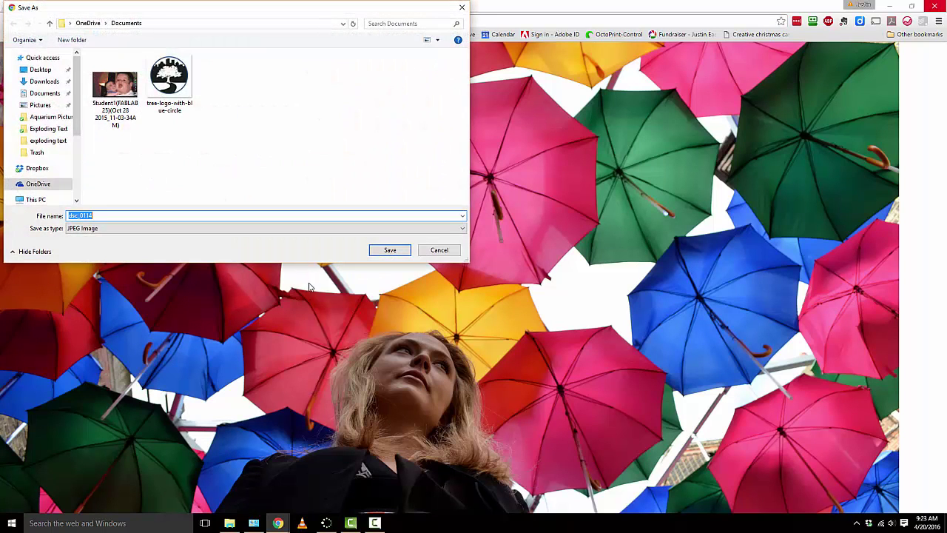
click(40, 70)
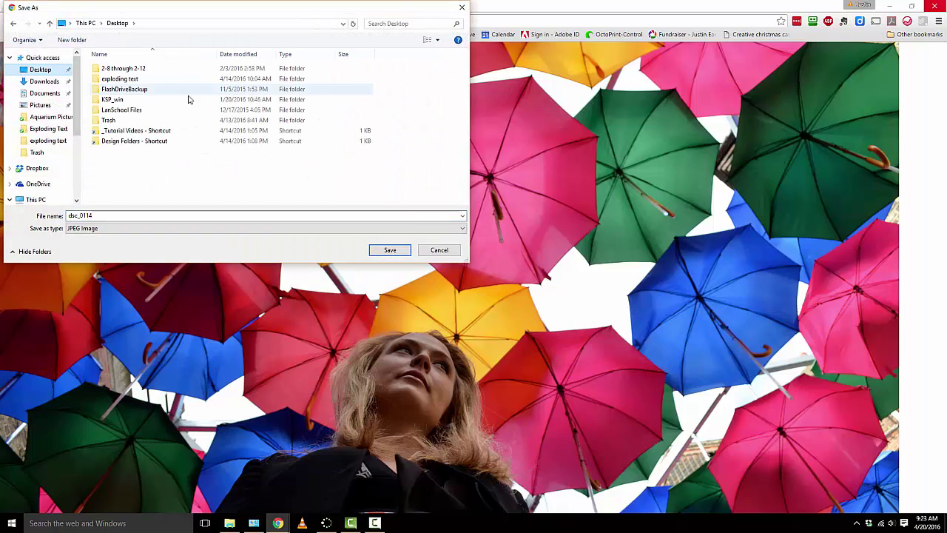
double_click(127, 215)
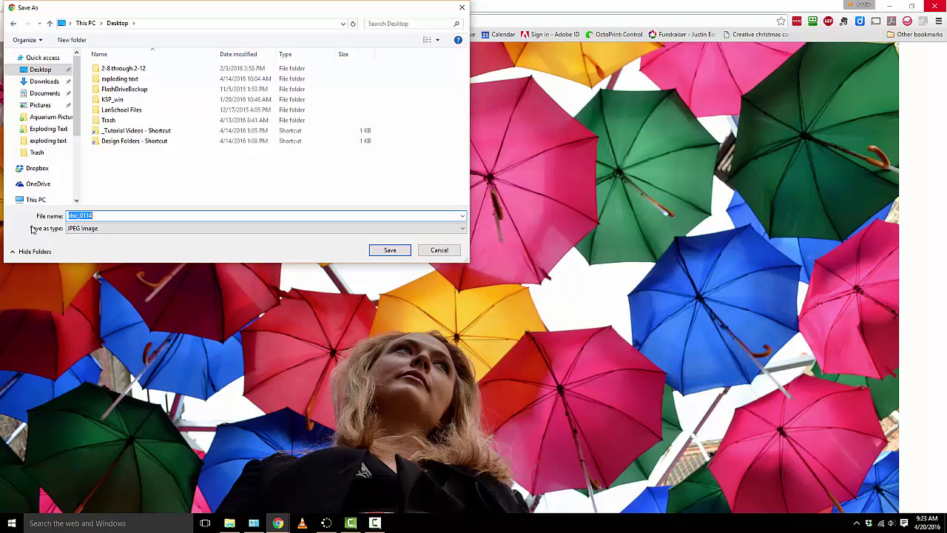
text(Umbrella_color_isolation)
key(Return)
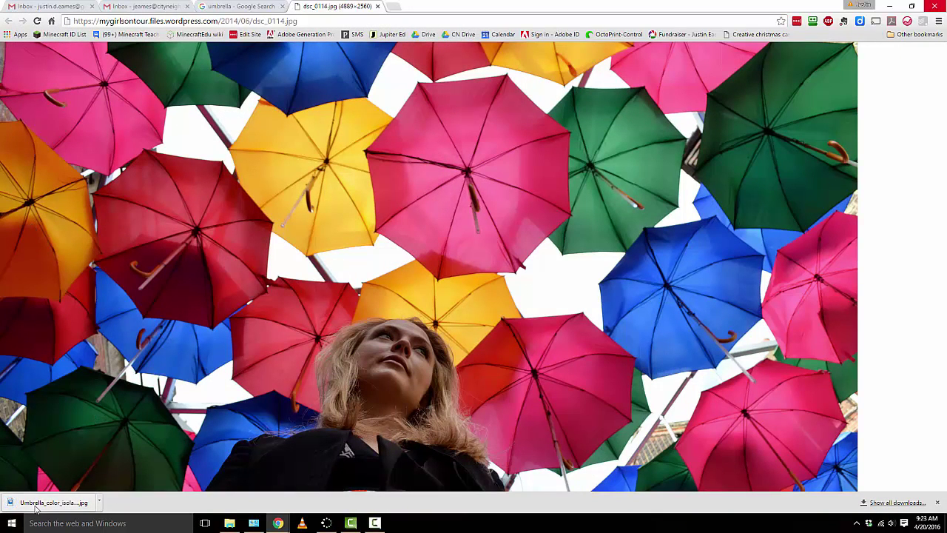
click(99, 503)
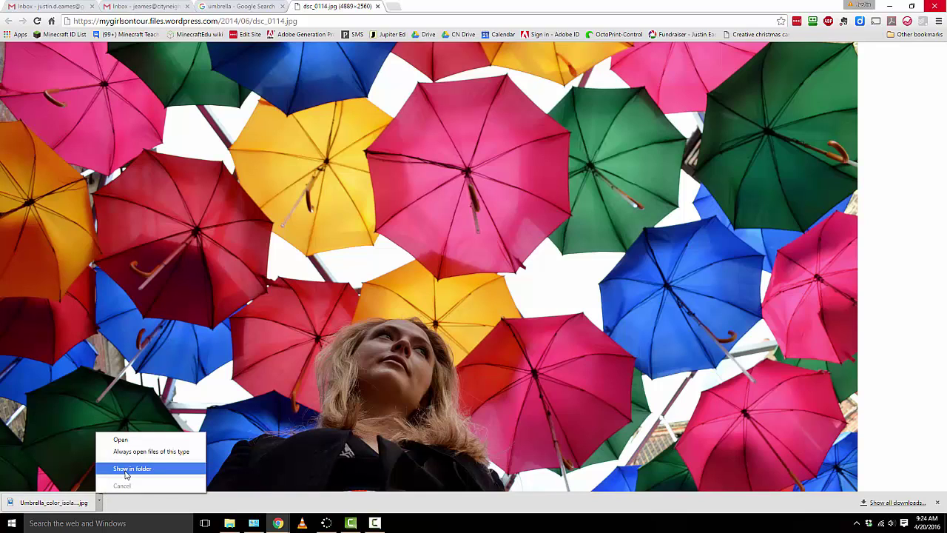
click(125, 474)
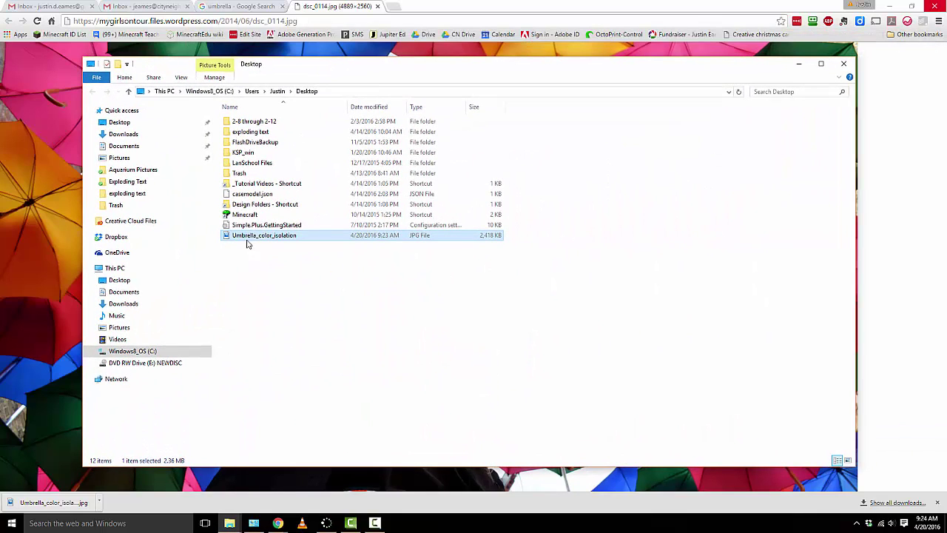
Step: Open the Umbrella_color_isolation file in Adobe Photoshop CC 2015
right_click(249, 237)
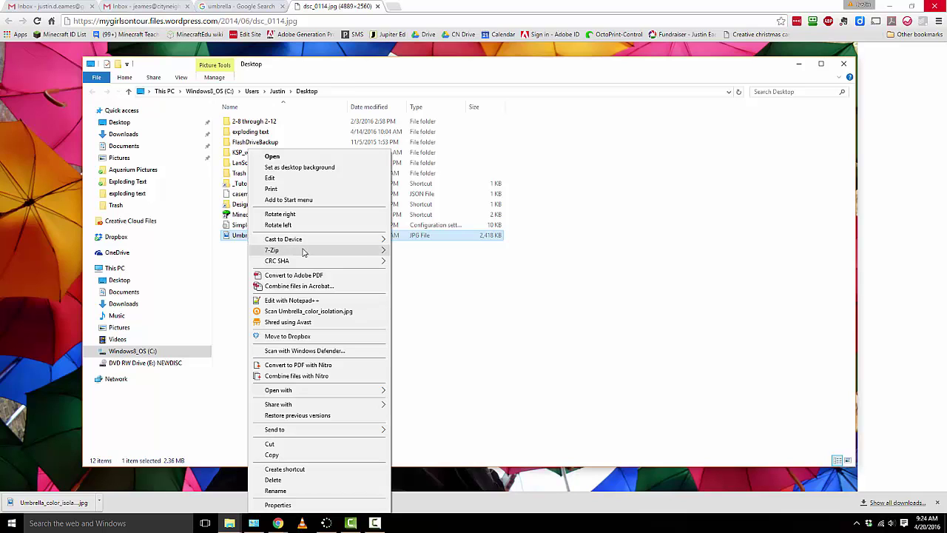
mouse_move(346, 392)
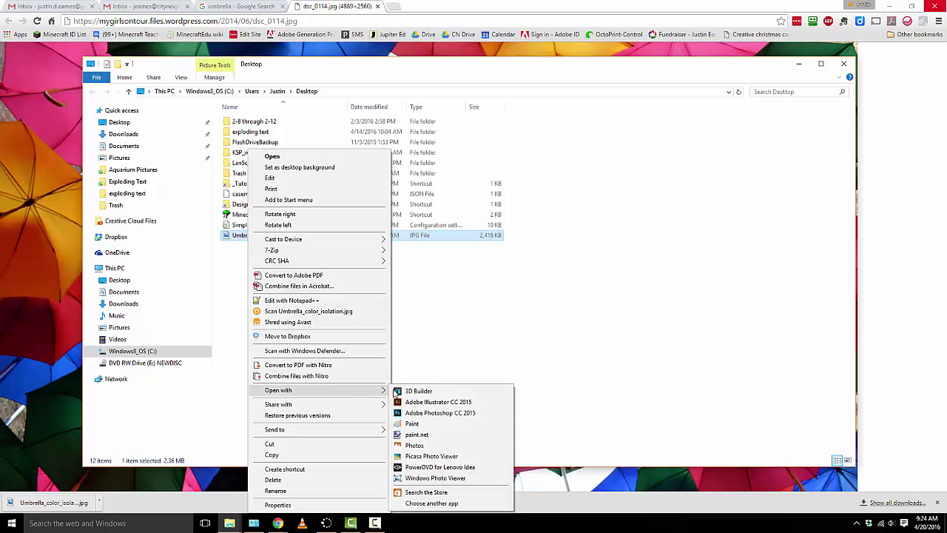
click(443, 417)
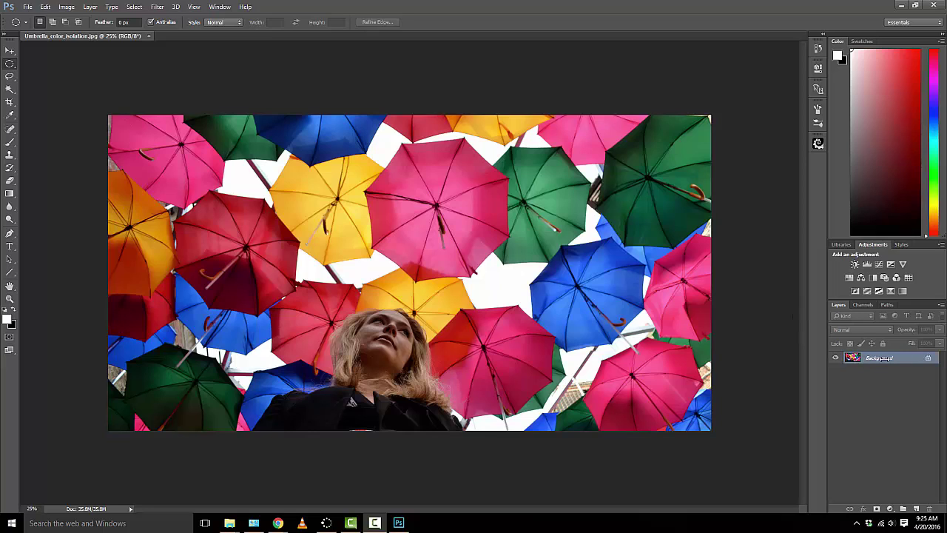
Step: Duplicate the Background layer until there are five copies stacked above the original
click(885, 361)
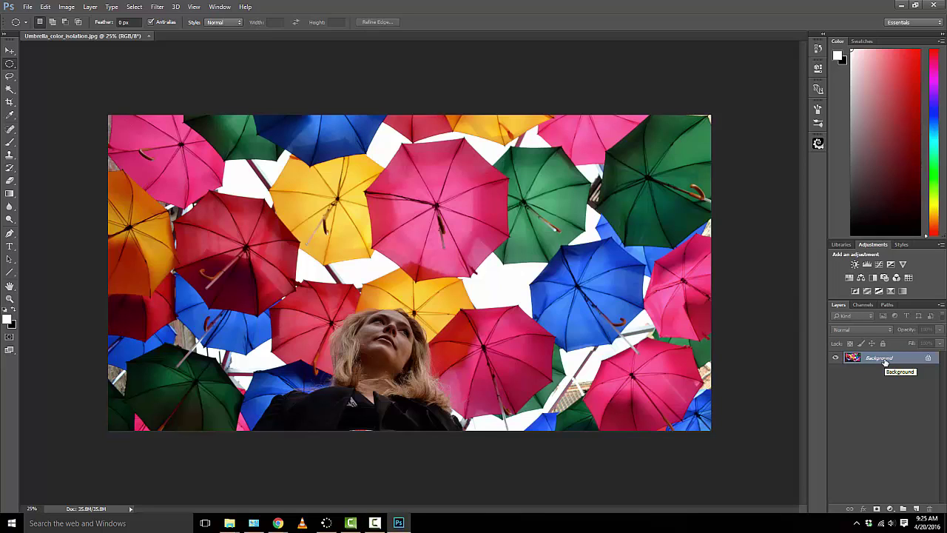
drag(885, 361, 915, 509)
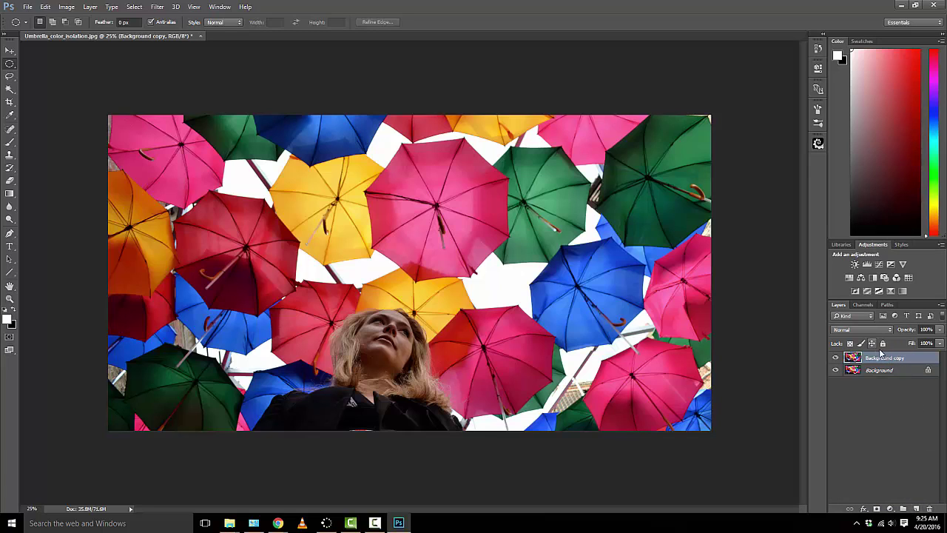
drag(881, 354, 914, 507)
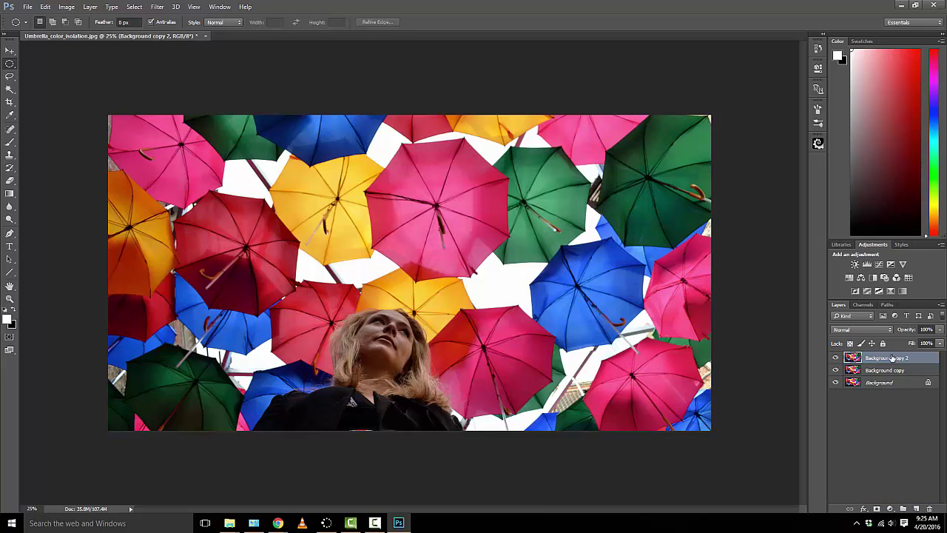
drag(892, 358, 917, 509)
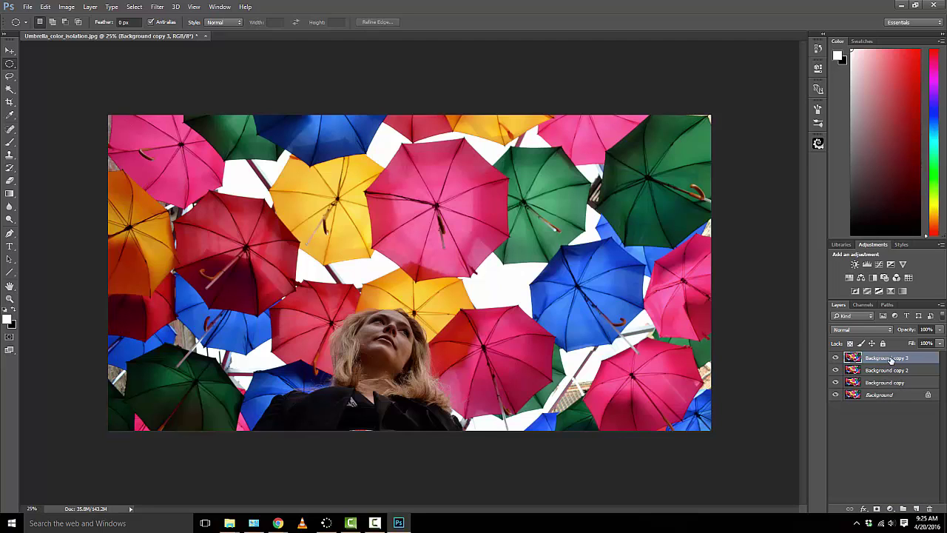
drag(891, 360, 917, 509)
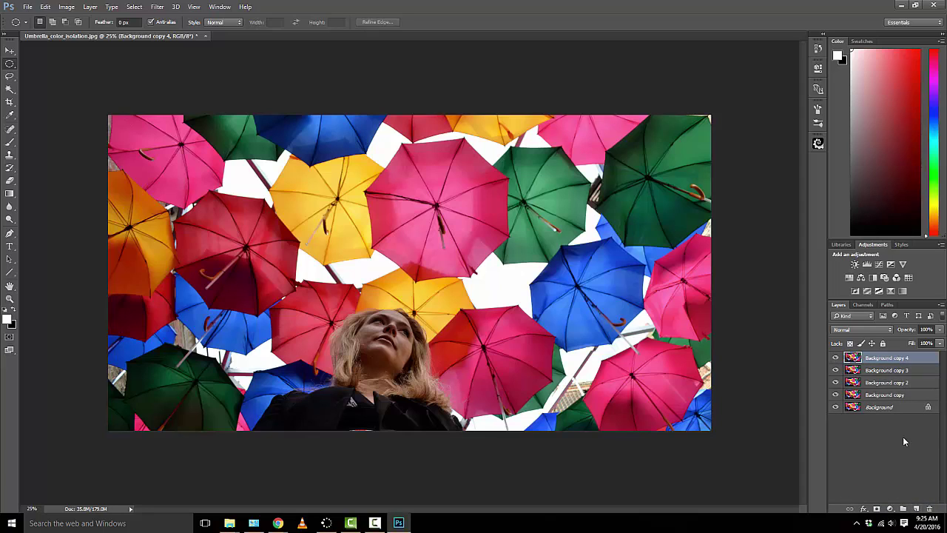
drag(862, 358, 917, 508)
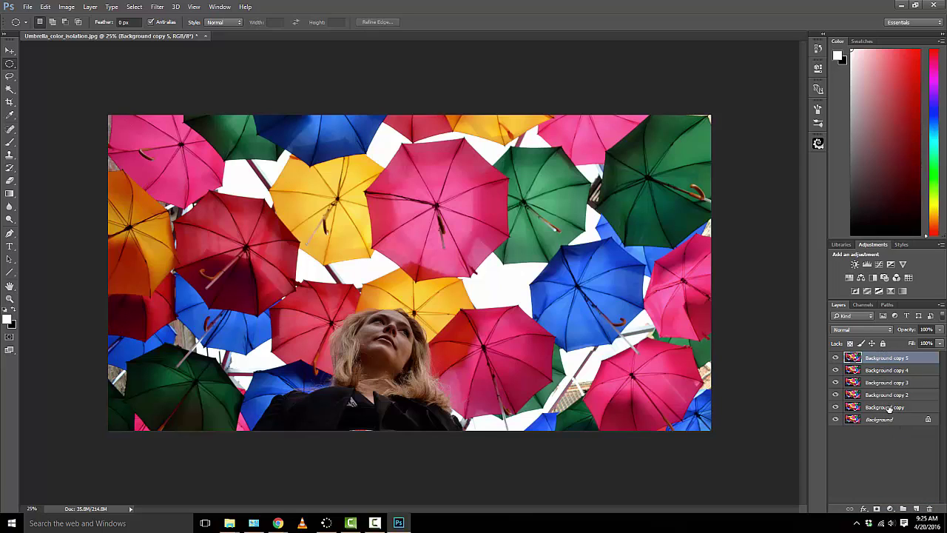
Step: Rename the lowest background copy to Black and White and the copy directly above it to Do NOT DELETE
click(889, 409)
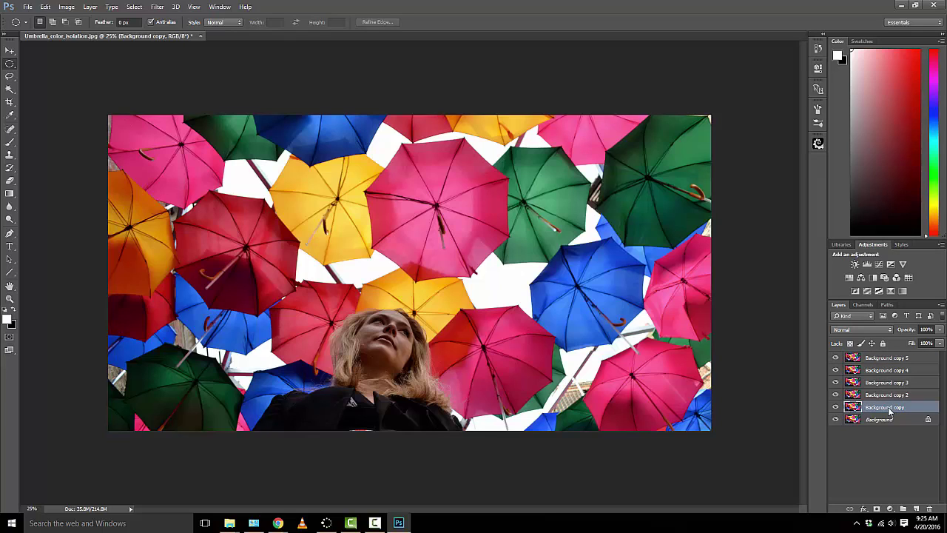
double_click(886, 407)
text(Black and White)
key(Return)
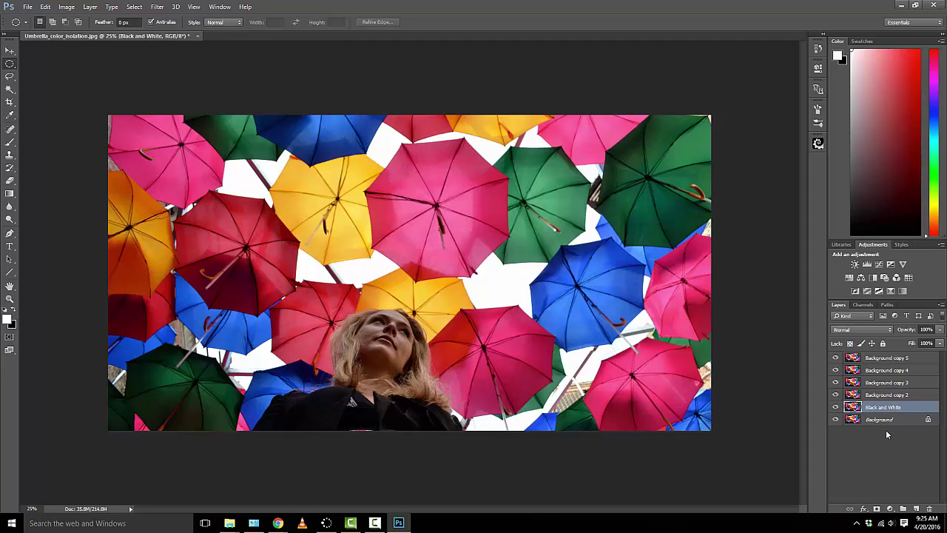
click(877, 395)
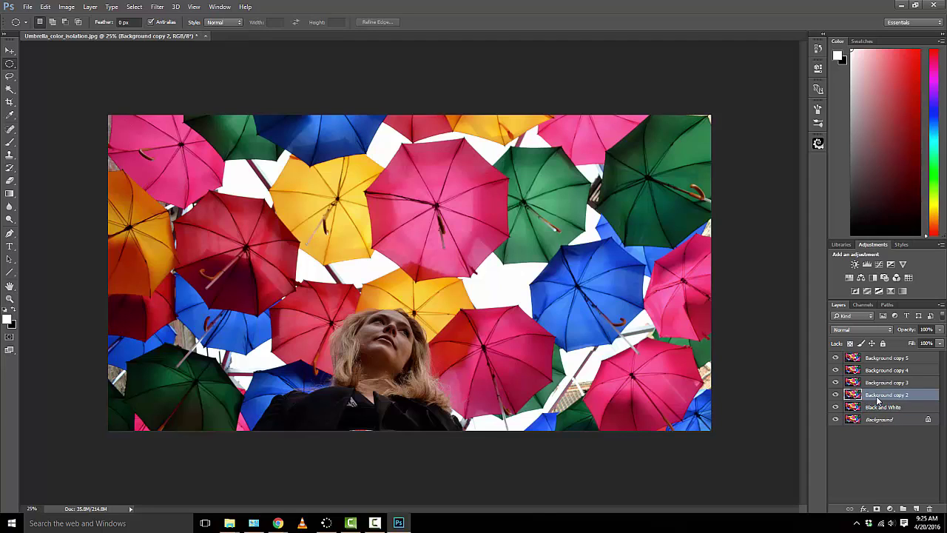
double_click(878, 396)
text(Blu)
text(NOT DELETE)
key(Return)
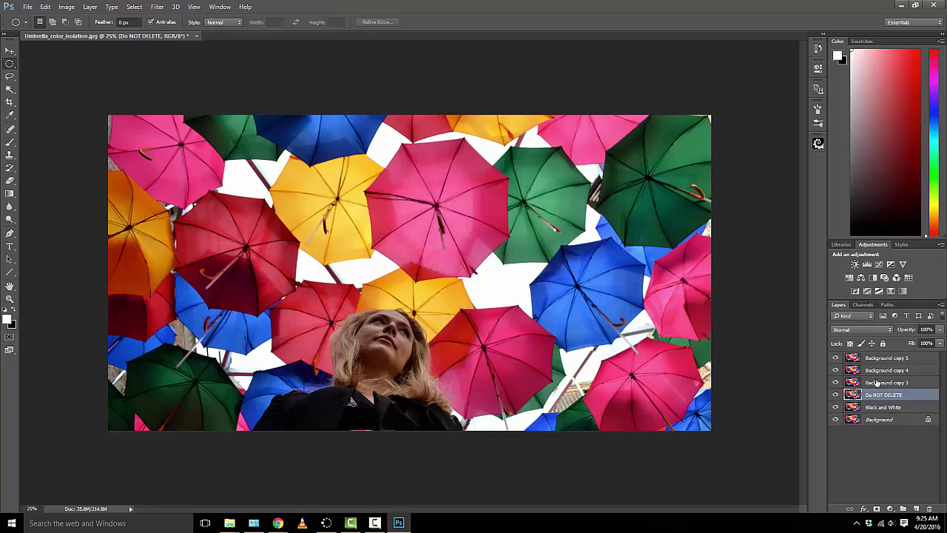
Step: Rename the remaining three background copies, from lowest to highest, to Umbrella 1, Umbrella 2 and Umbrella 3
click(880, 383)
double_click(881, 383)
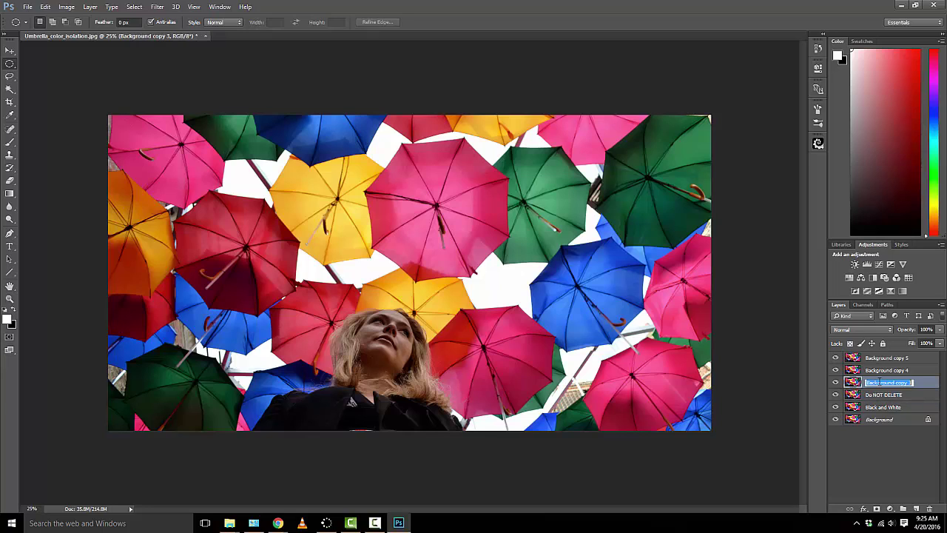
text(Umbrella 1)
key(Return)
double_click(885, 370)
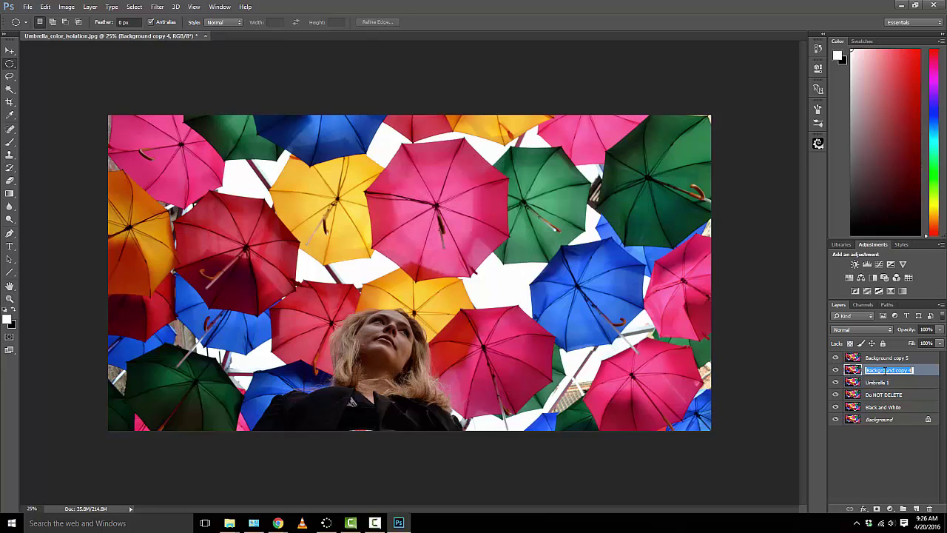
text(Umbrella 2)
key(Return)
click(909, 360)
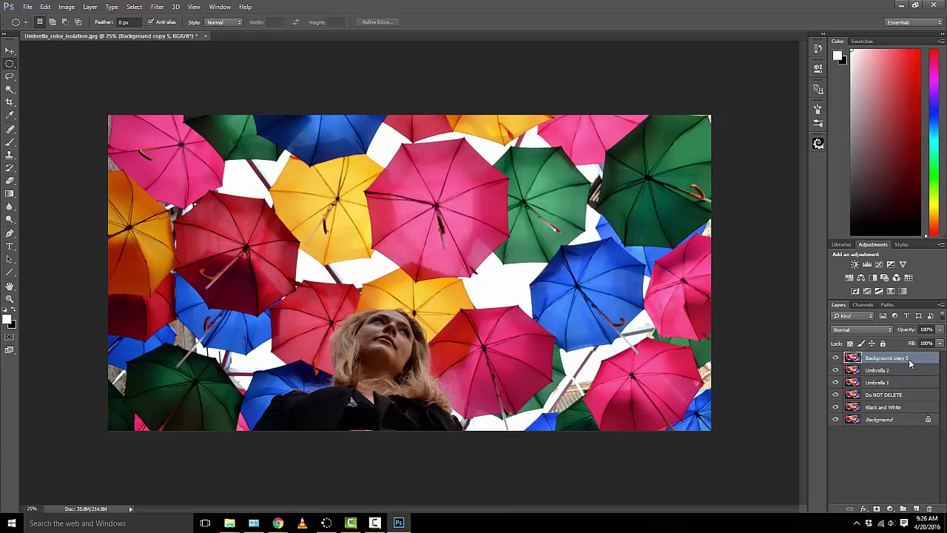
double_click(895, 359)
text(Umbrella 3)
key(Return)
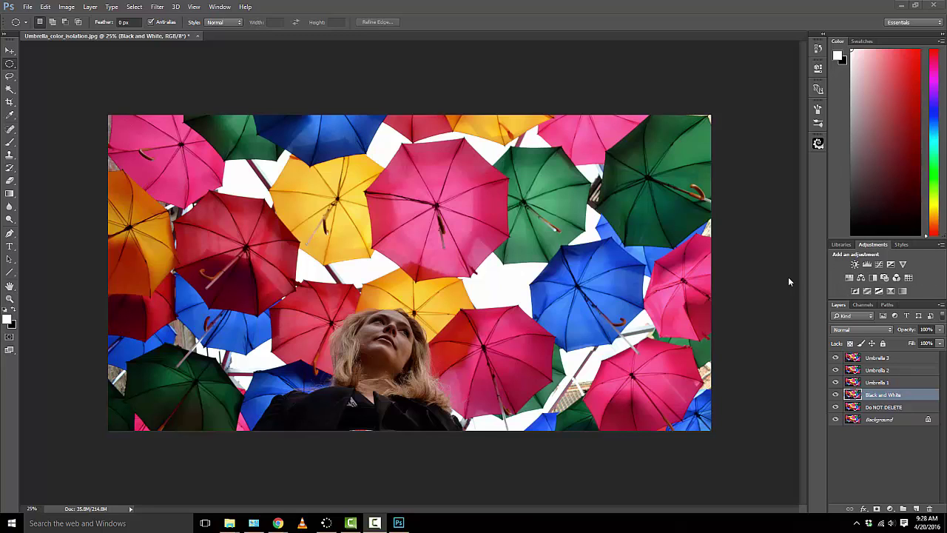
Step: Add a Black & White adjustment above the Black and White layer and tune its color sliders with the three Umbrella layers hidden
click(880, 399)
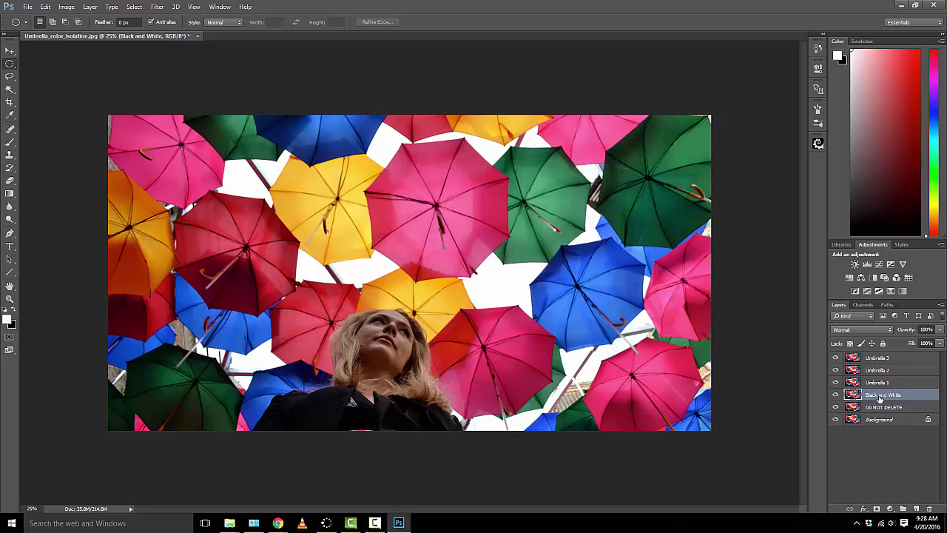
click(874, 278)
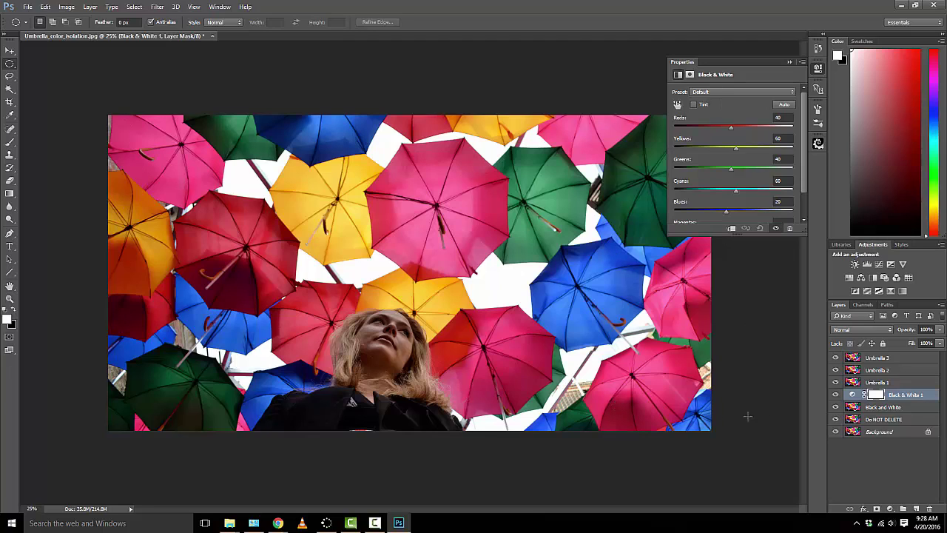
click(836, 357)
click(836, 369)
click(836, 383)
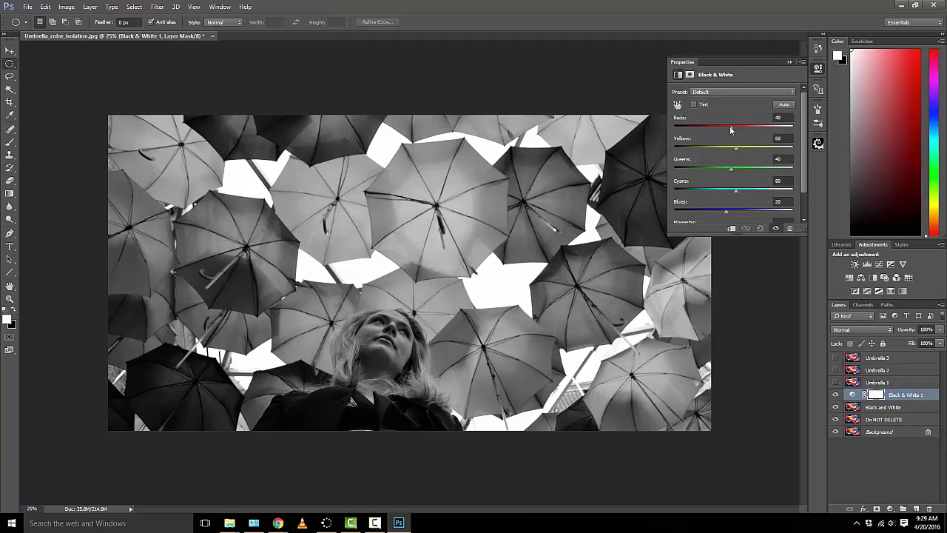
drag(731, 131, 725, 215)
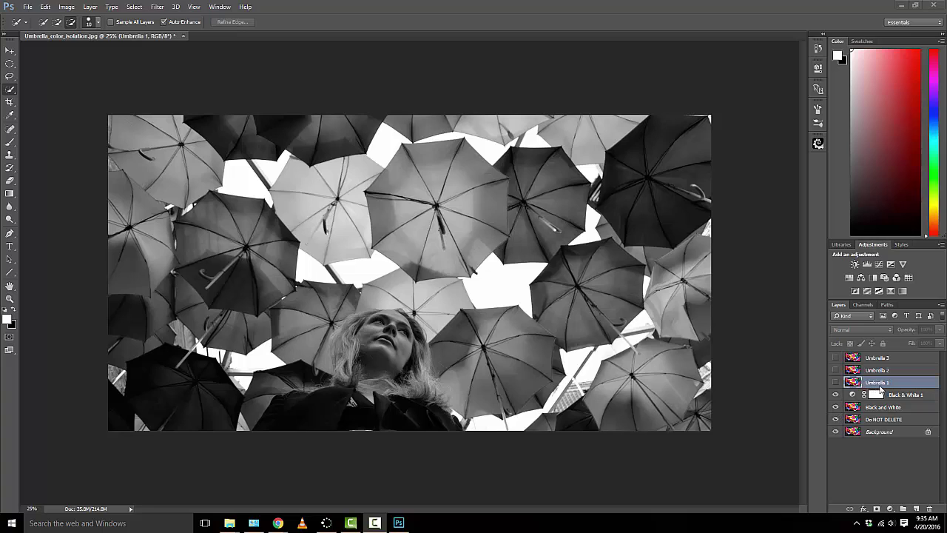
Step: Make the Umbrella 1 layer visible again
click(836, 383)
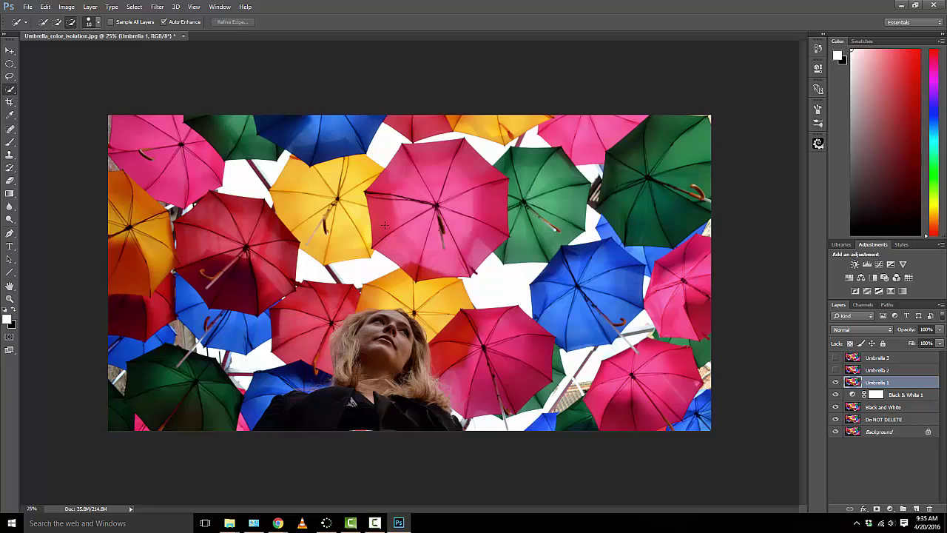
Step: Try selecting the pink umbrella in the middle of the photo with the Magic Wand, and clear that selection
right_click(10, 89)
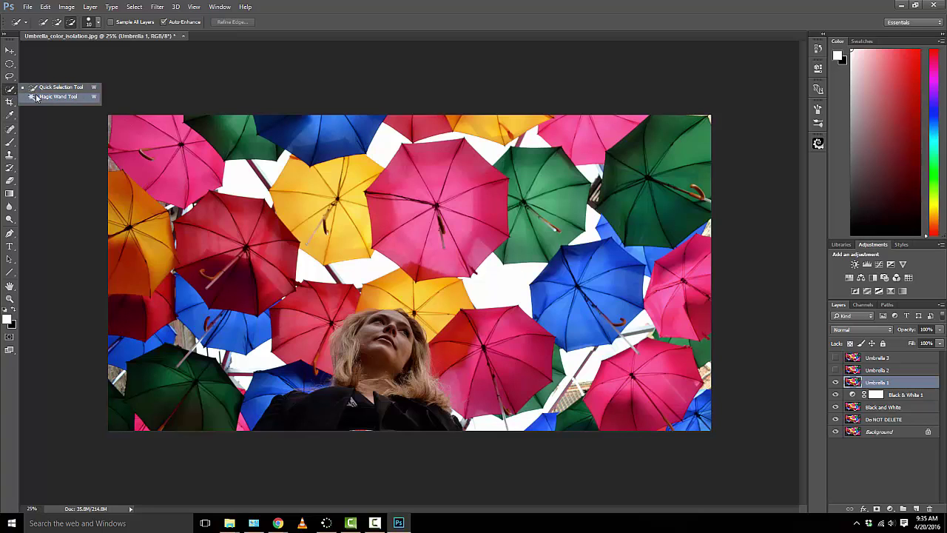
click(8, 78)
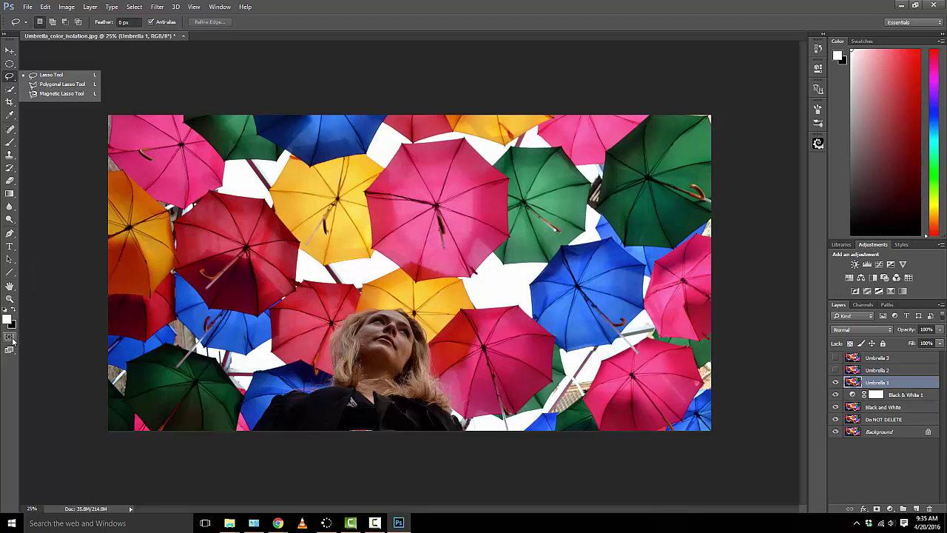
click(9, 90)
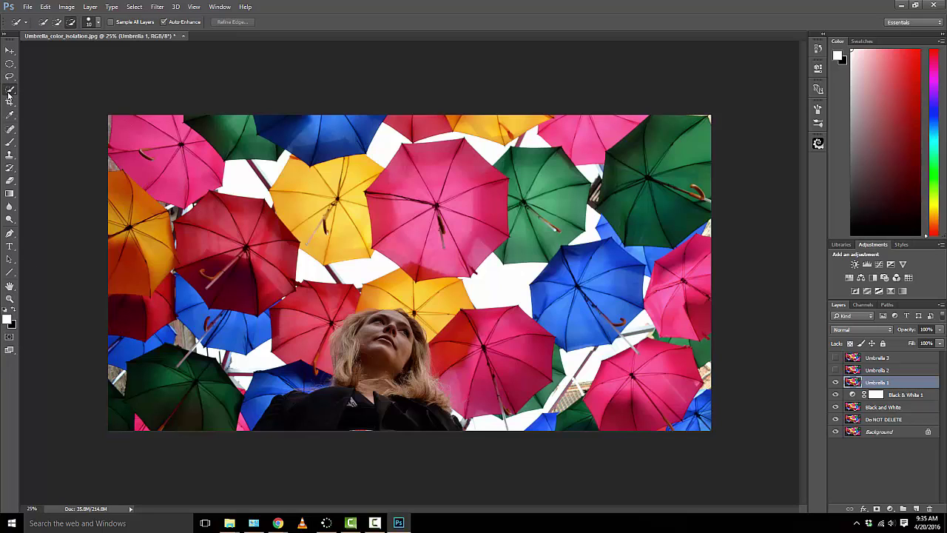
click(9, 93)
click(44, 97)
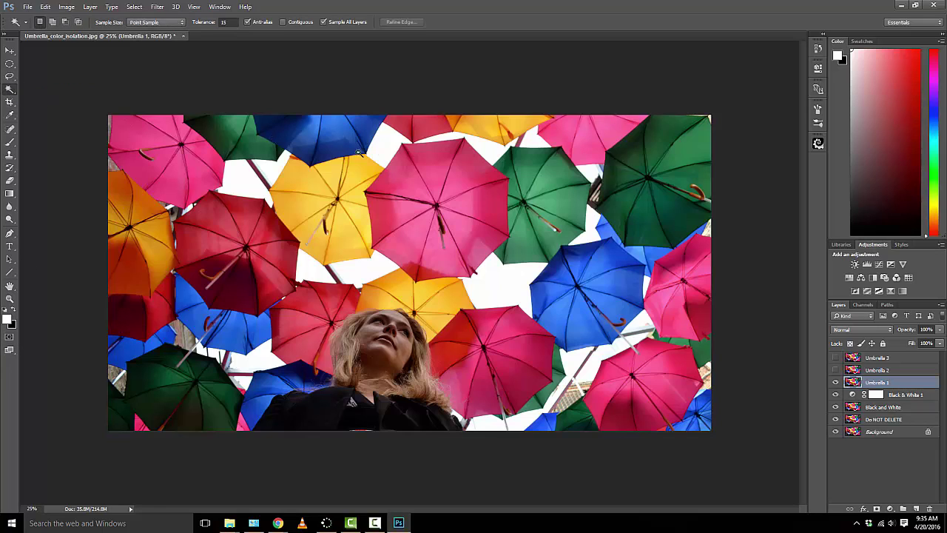
click(459, 210)
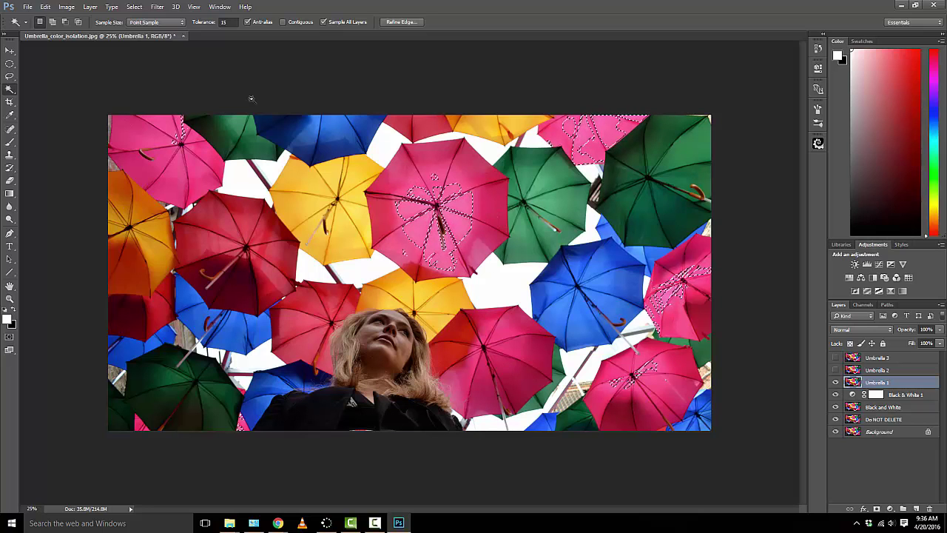
click(134, 7)
click(131, 26)
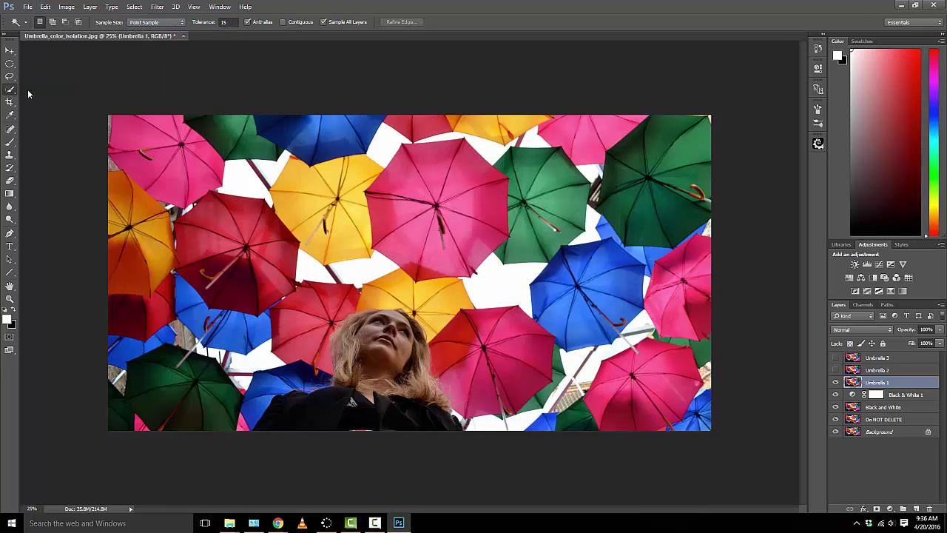
Step: Select the whole pink umbrella in the middle of the Umbrella 1 layer with the Quick Selection tool
key(shift+w)
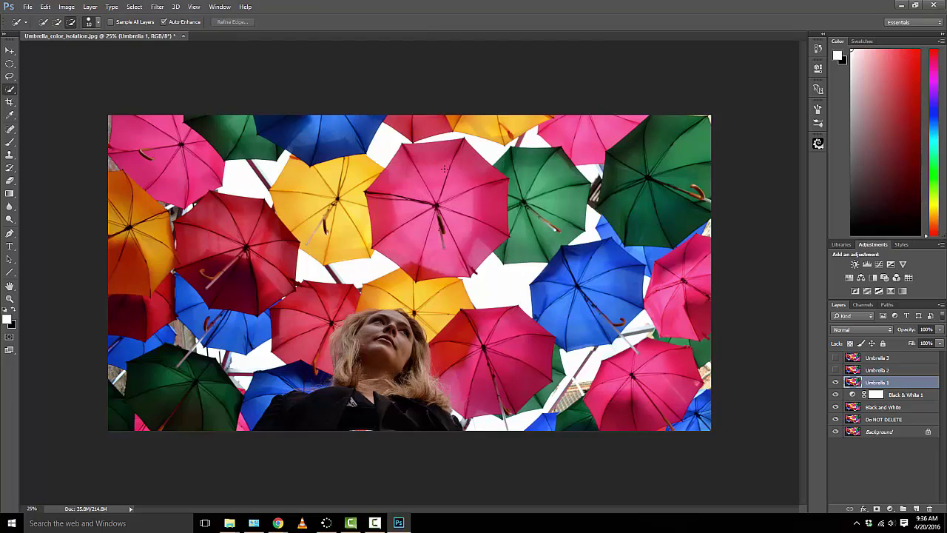
mouse_move(444, 169)
mouse_down()
mouse_move(472, 210)
mouse_move(461, 229)
mouse_move(435, 237)
mouse_move(407, 210)
mouse_up()
click(235, 23)
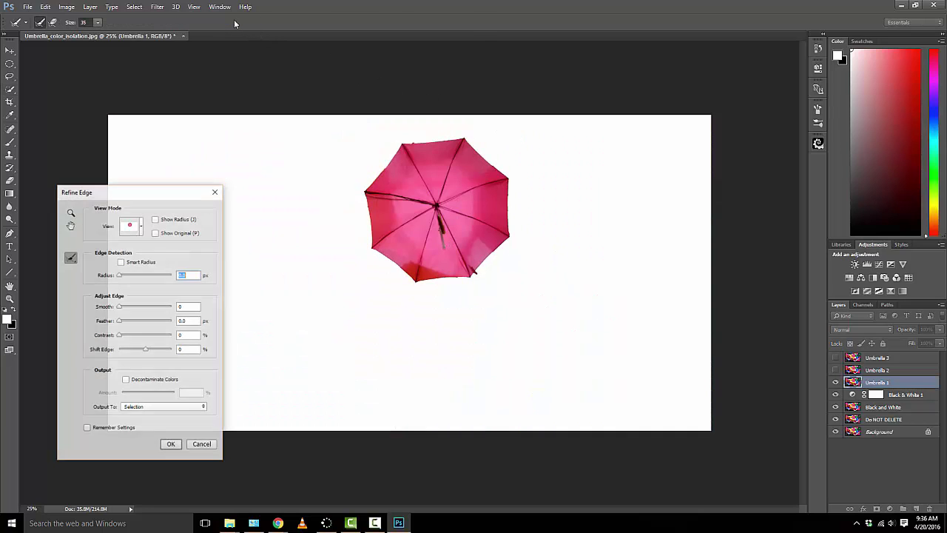
click(208, 446)
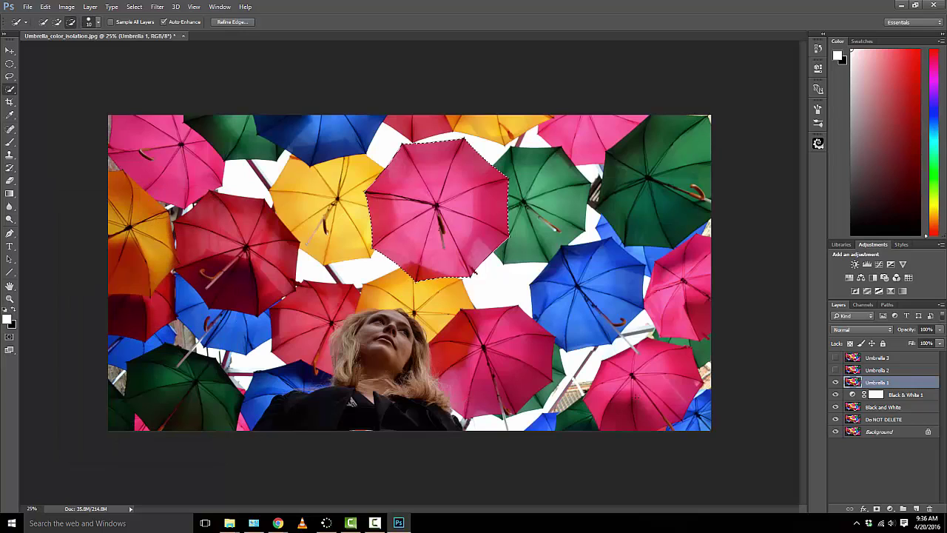
click(904, 396)
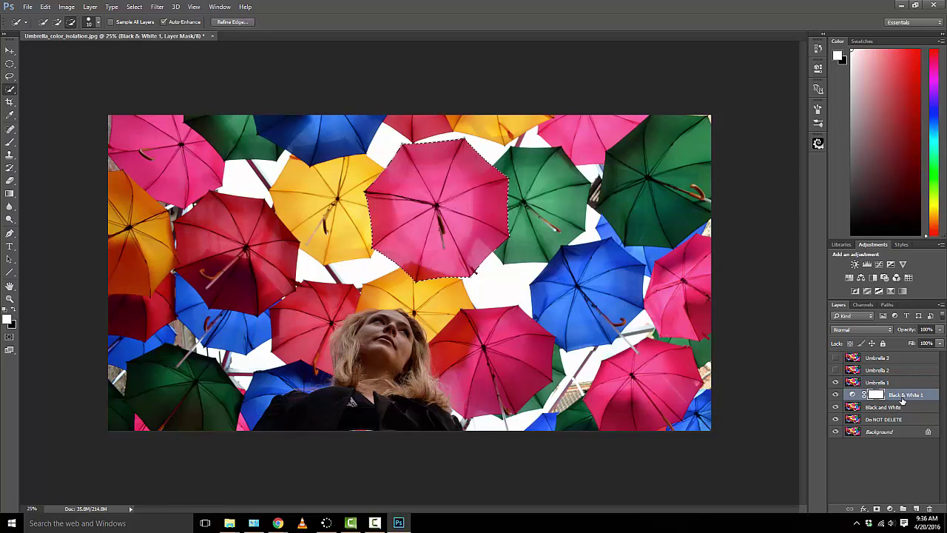
click(906, 383)
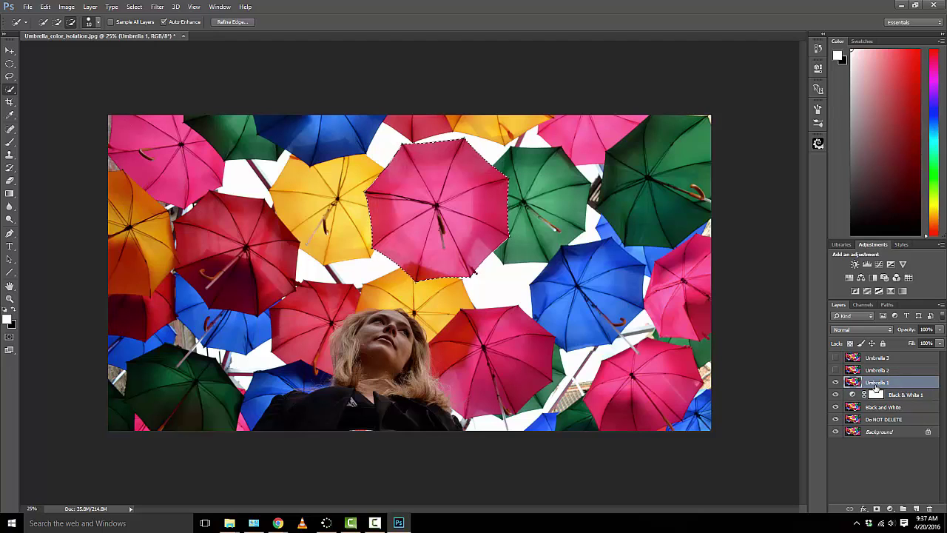
Step: Refine the pink umbrella selection's edge with Smooth 18 and Contrast 19%, and output it as a layer mask on Umbrella 1
click(226, 22)
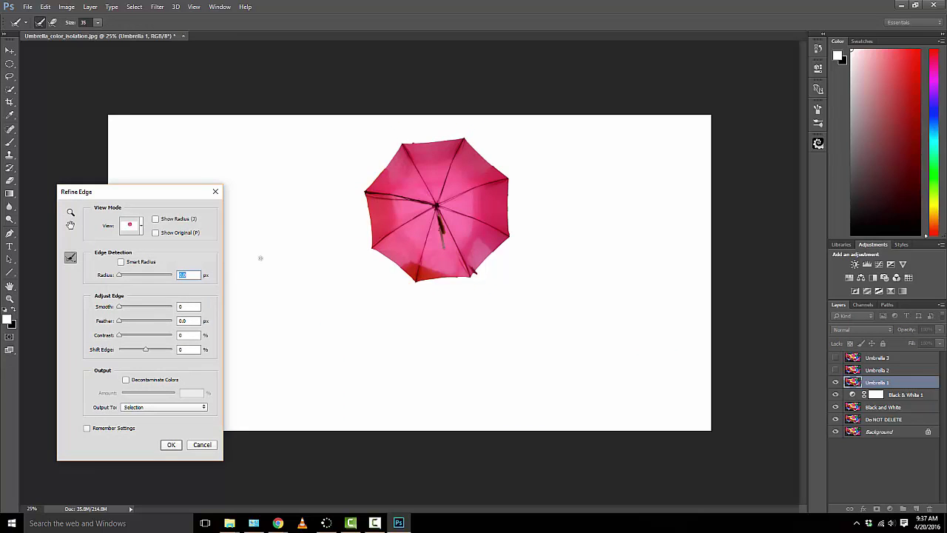
drag(120, 307, 130, 338)
click(168, 409)
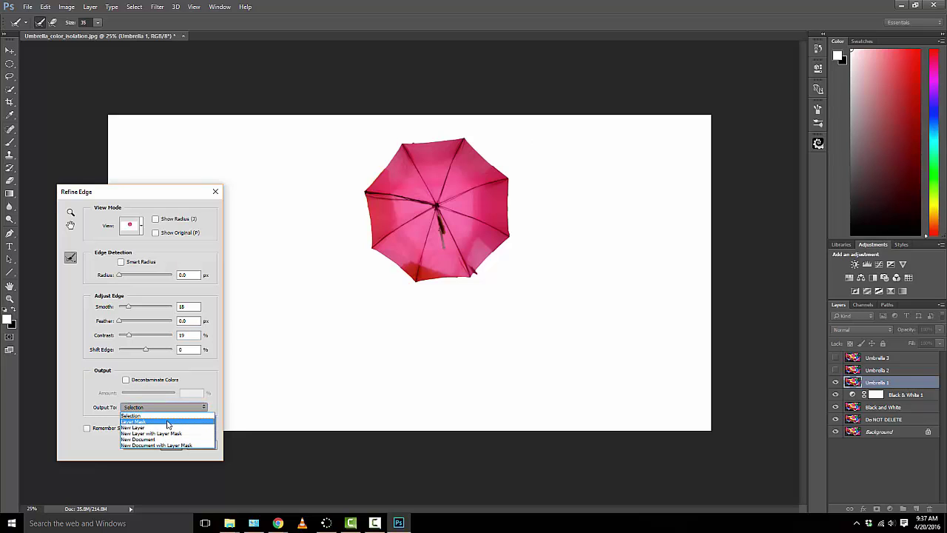
click(167, 422)
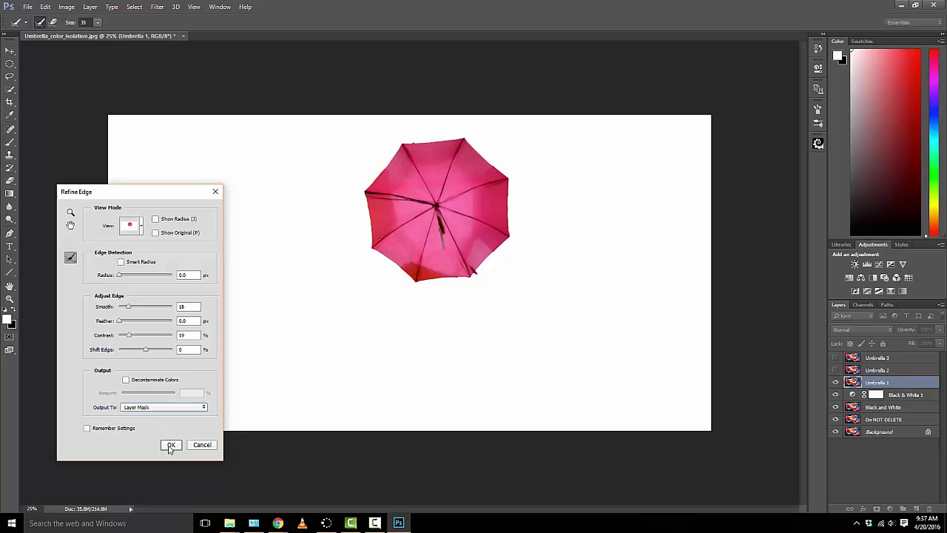
click(169, 445)
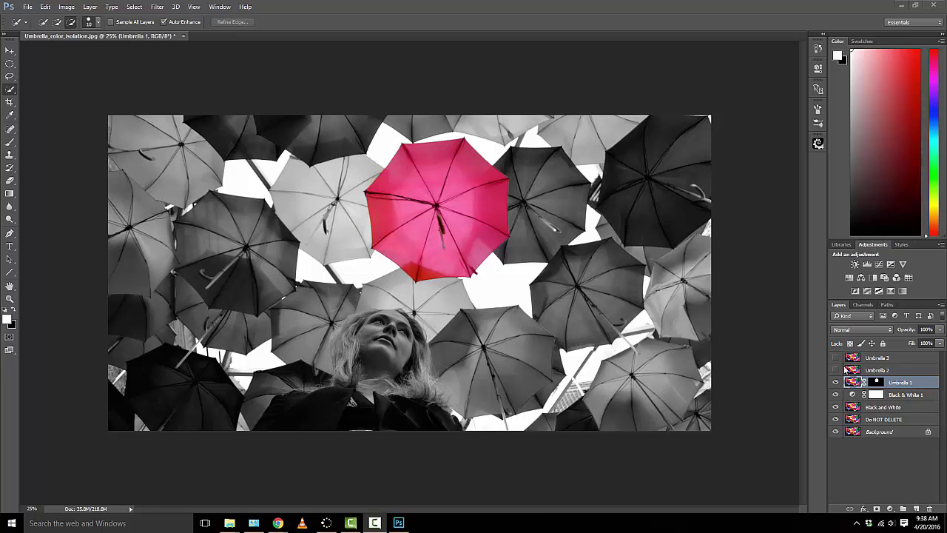
Step: Make the Umbrella 2 layer active and visible, and select the blue umbrella beside the middle pink one with Quick Selection
click(884, 372)
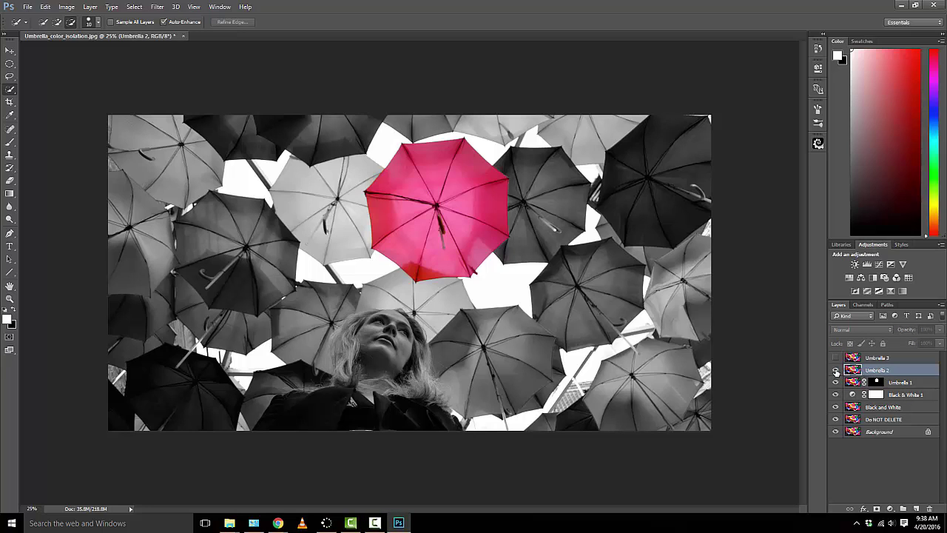
click(835, 370)
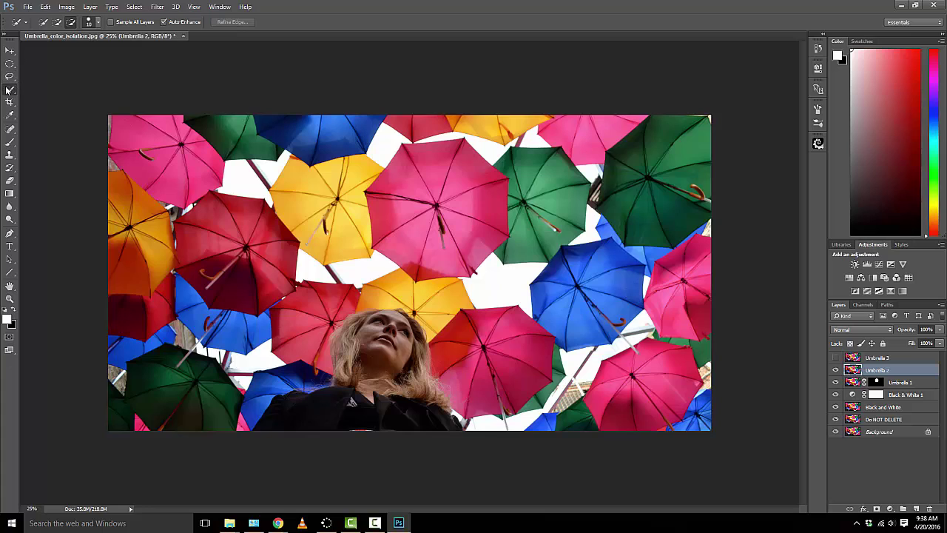
mouse_move(623, 291)
mouse_down()
mouse_move(614, 283)
mouse_move(597, 309)
mouse_move(574, 316)
mouse_move(556, 280)
mouse_move(573, 283)
mouse_up()
Step: Refine the blue umbrella selection's edge with Smooth 14 and Contrast 18%, and output it as a layer mask on Umbrella 2
click(239, 22)
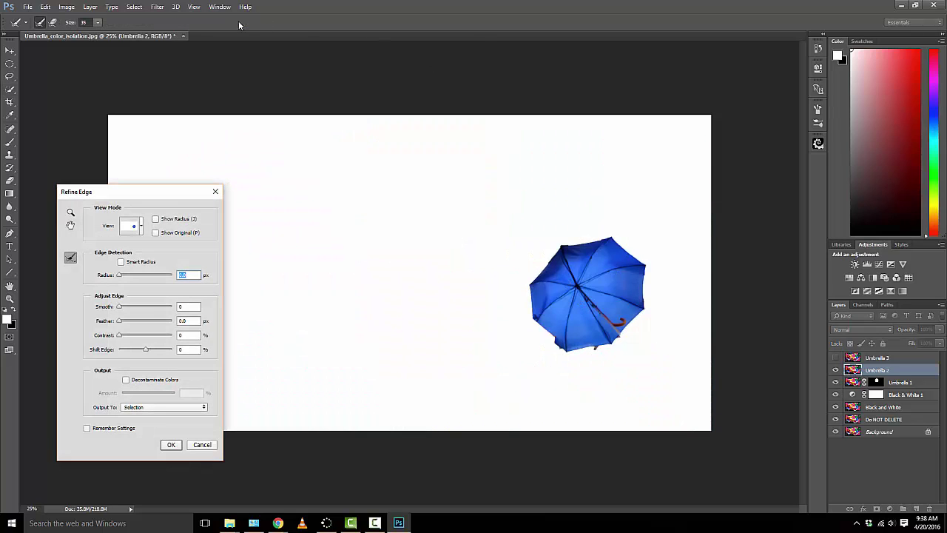
click(123, 309)
drag(123, 309, 128, 337)
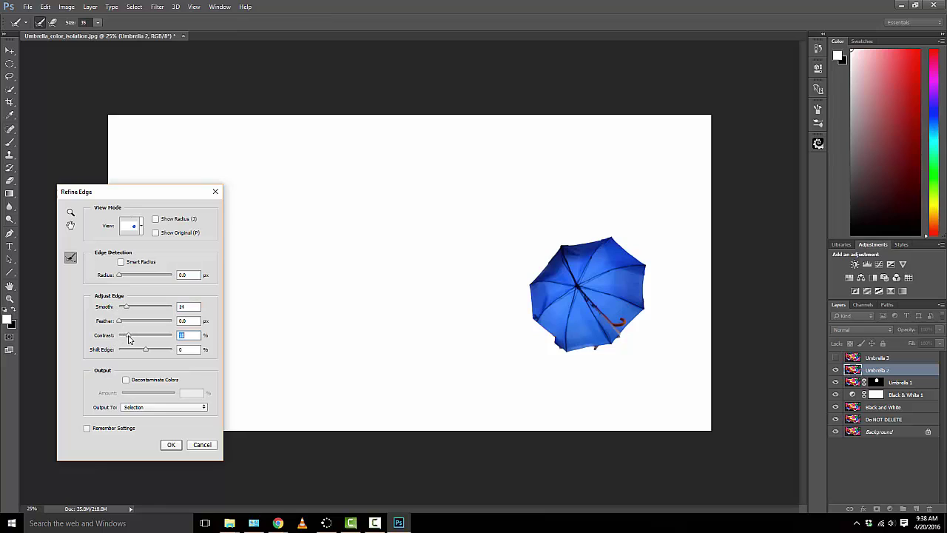
click(147, 412)
click(145, 419)
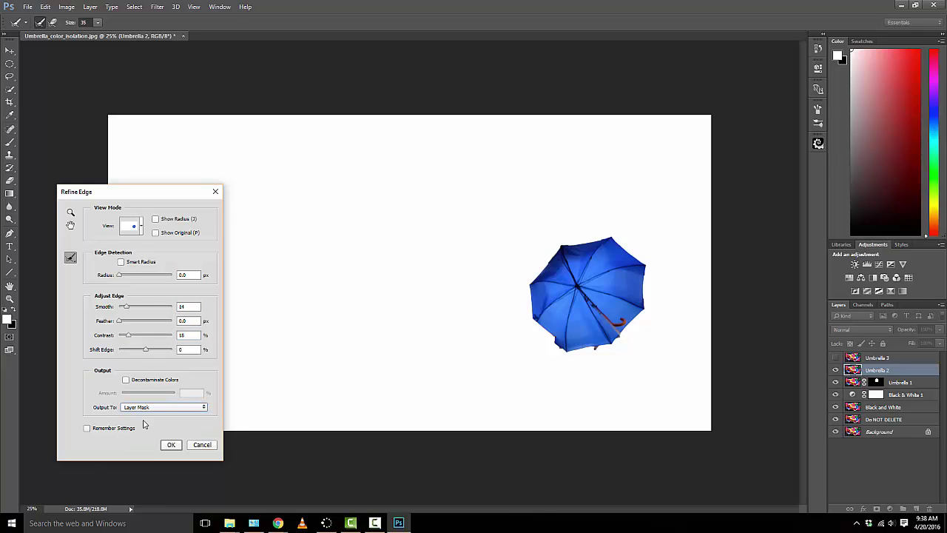
click(171, 445)
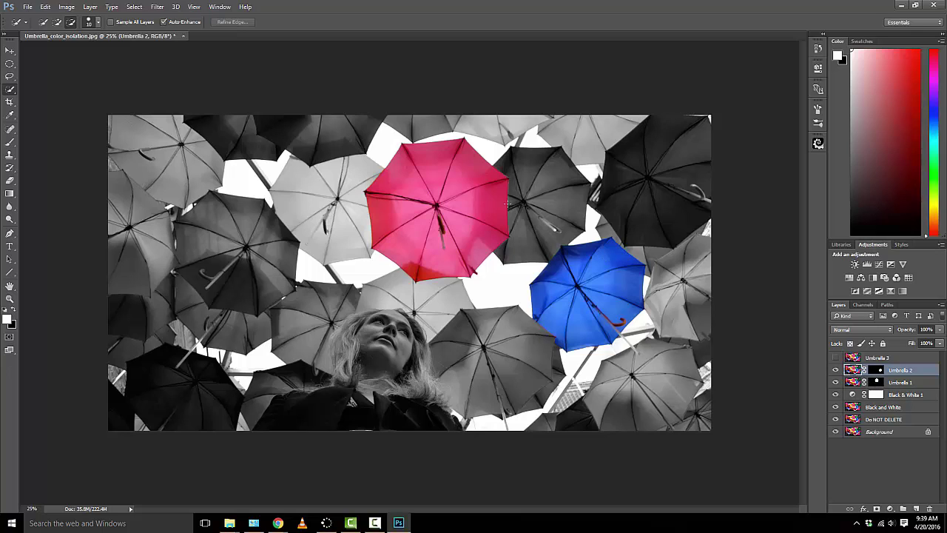
Step: Make the Umbrella 3 layer the active layer
click(892, 361)
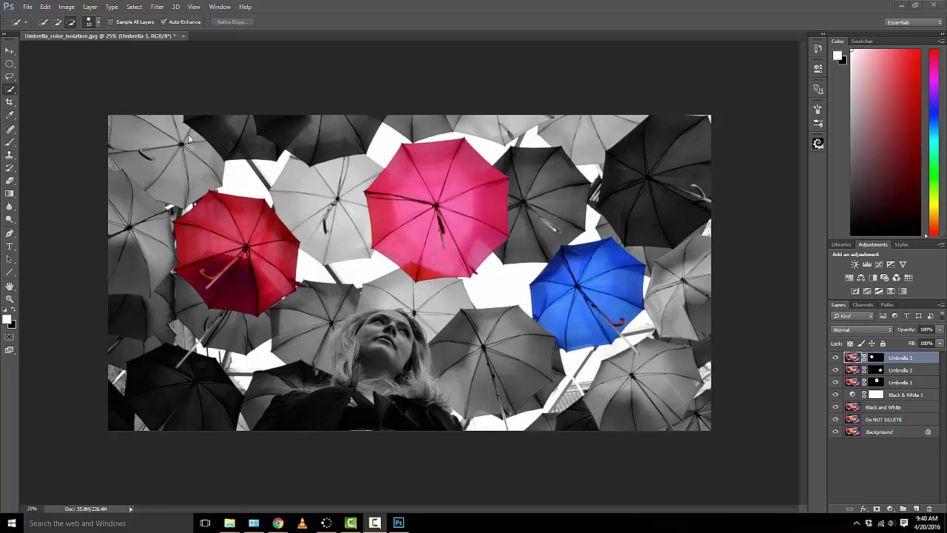
click(28, 7)
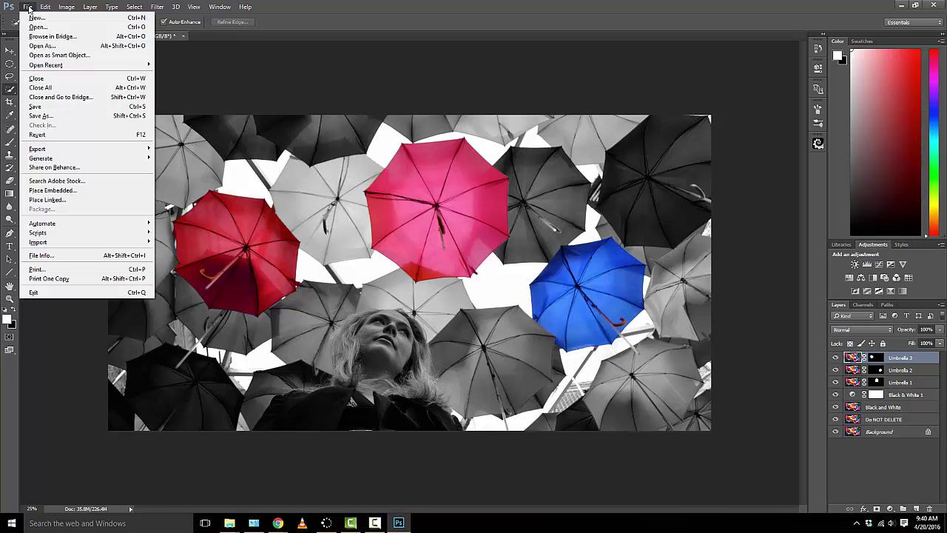
click(63, 116)
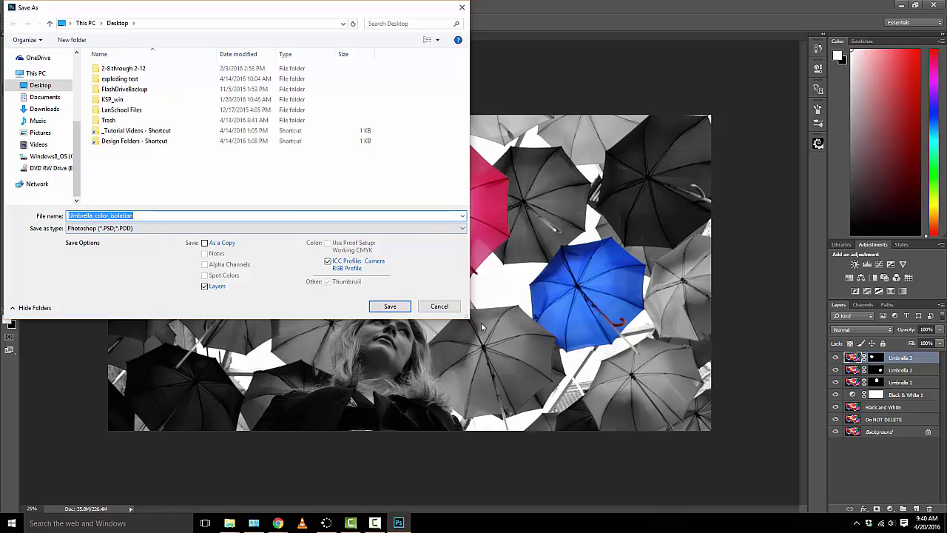
click(450, 309)
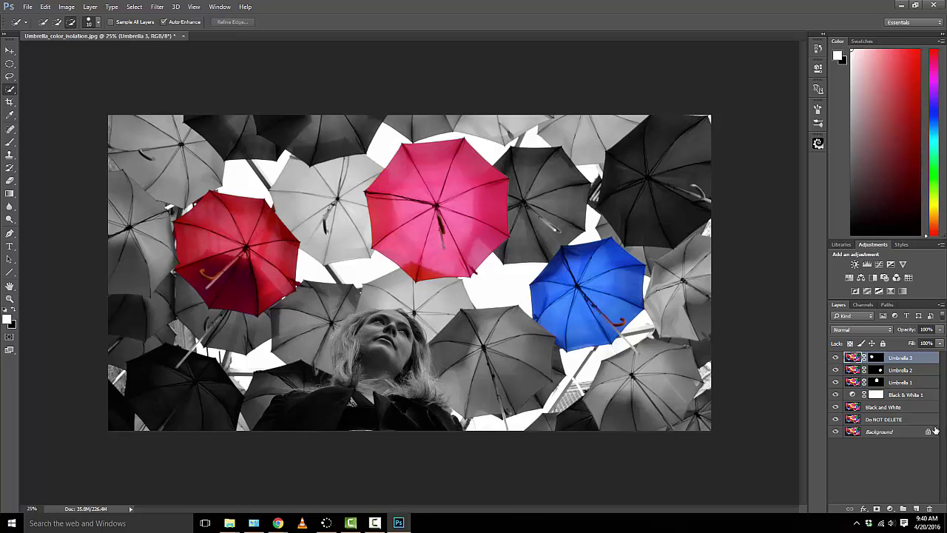
Step: Open Save As for the document and look through the available file formats, leaving the format at Photoshop (*.PSD;*.PDD)
click(28, 6)
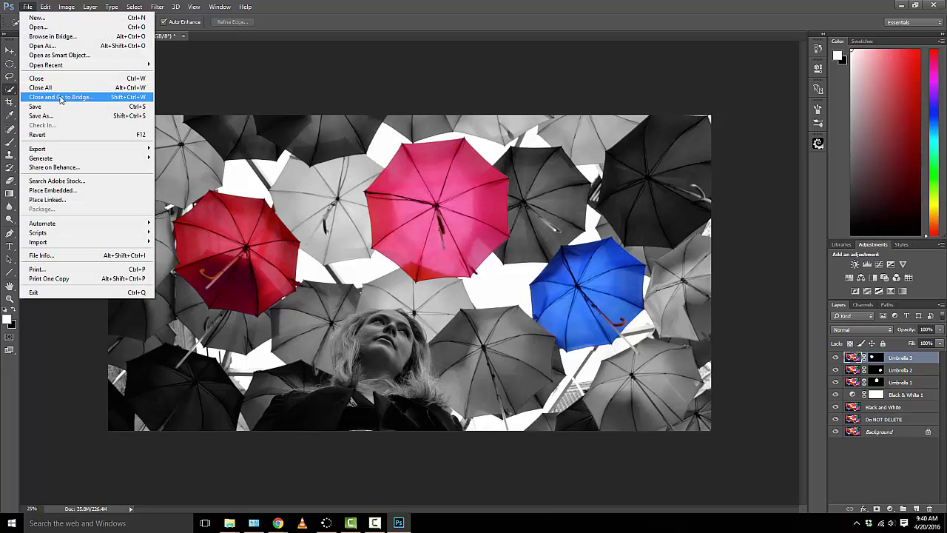
click(40, 116)
click(171, 228)
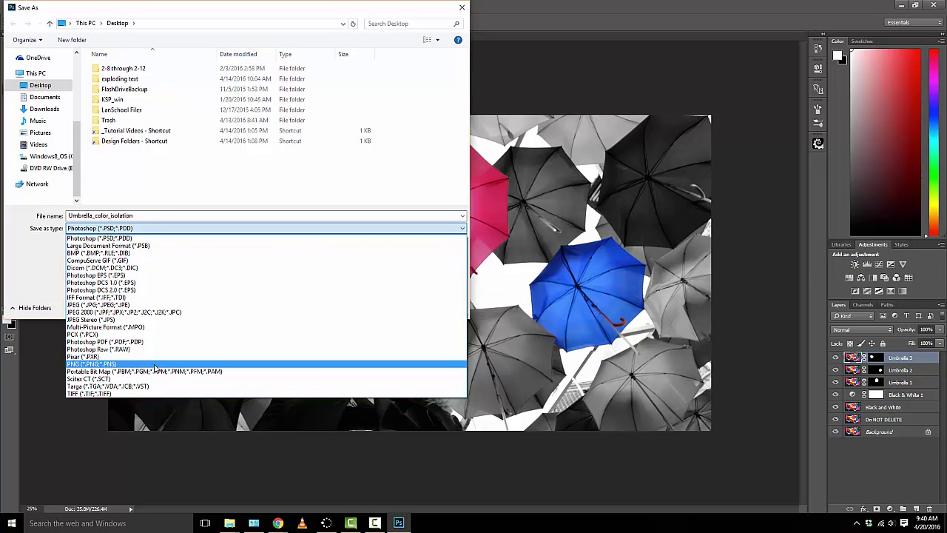
click(422, 122)
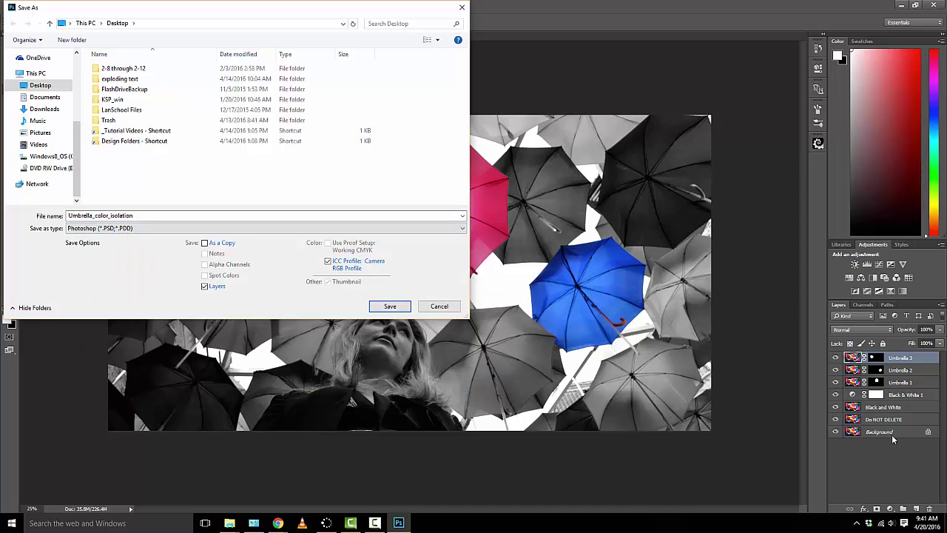